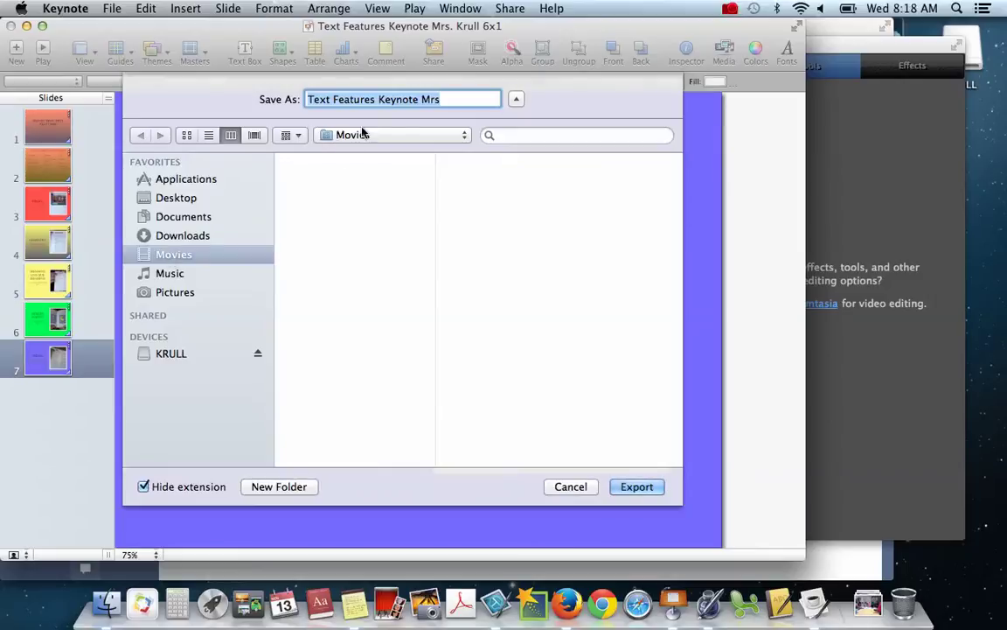
Step: Name the QuickTime export Text Features Keynote 6x2, show its file extension, and export it to the Movies folder
{"action": "left_click", "coordinate": [448, 96]}
{"action": "key", "text": "BackSpace"}
{"action": "key", "text": "BackSpace"}
{"action": "key", "text": "BackSpace"}
{"action": "key", "text": "BackSpace"}
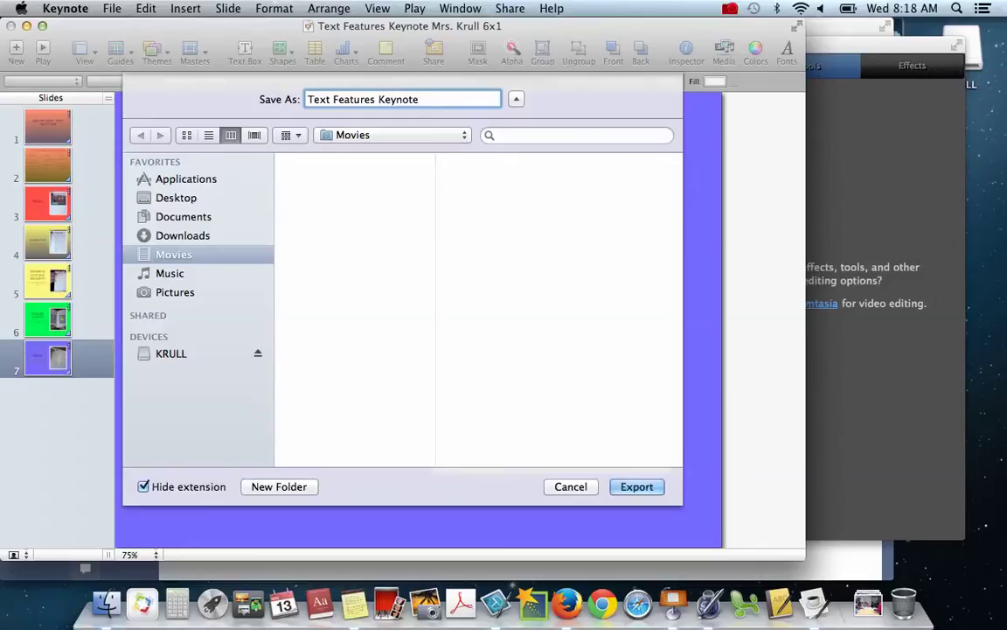
{"action": "type", "text": "6x2"}
{"action": "left_click", "coordinate": [143, 486]}
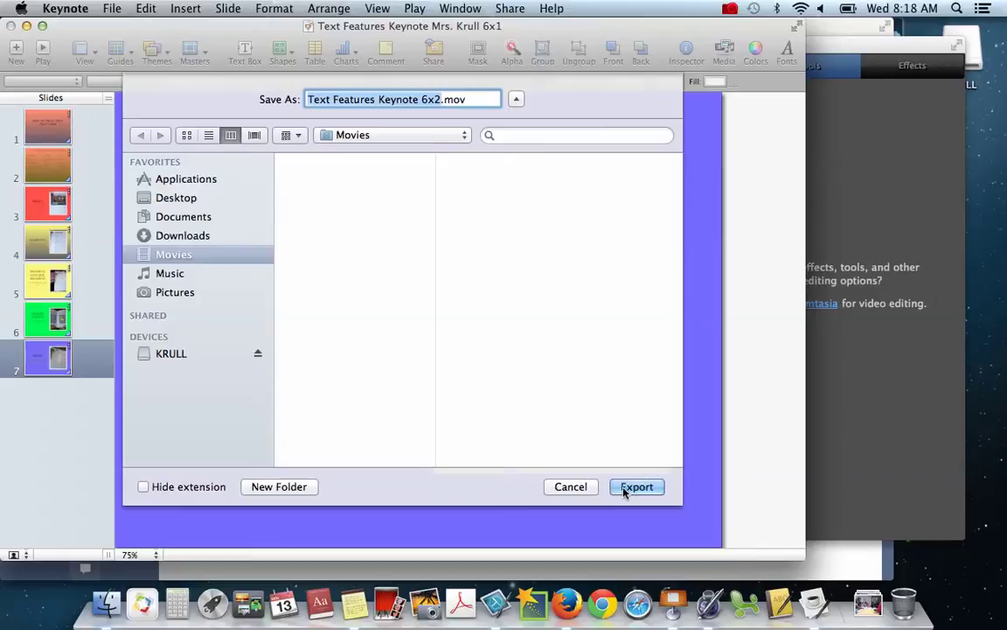
{"action": "left_click", "coordinate": [622, 488]}
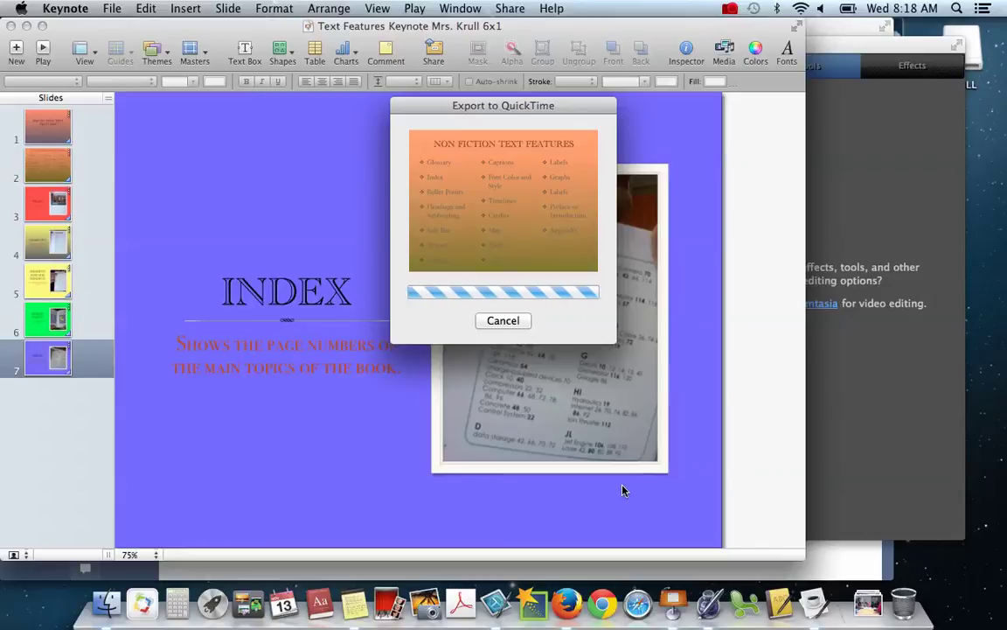
{"action": "left_click", "coordinate": [730, 9]}
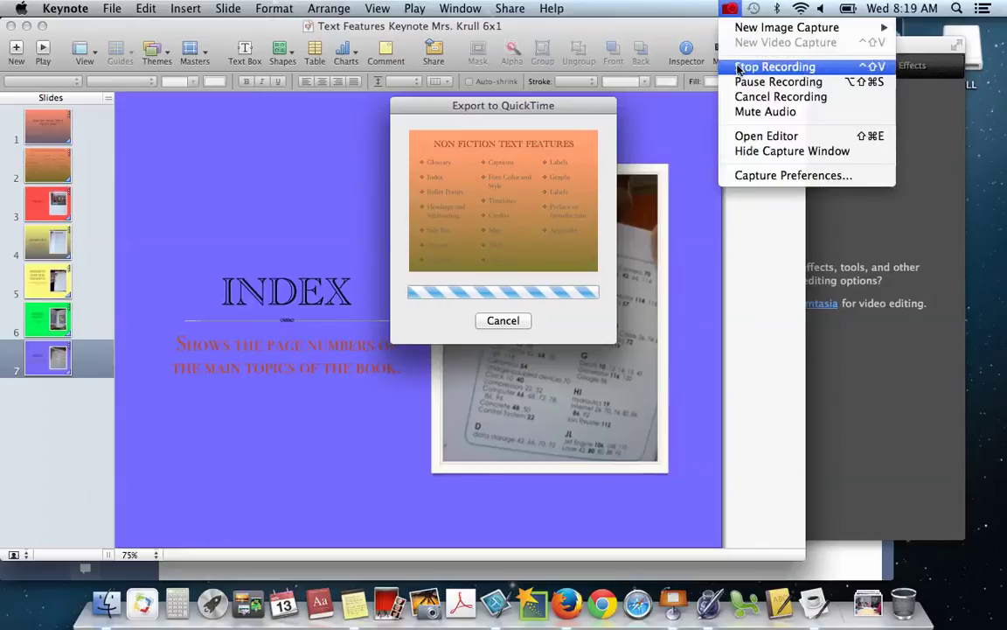
{"action": "left_click", "coordinate": [740, 70]}
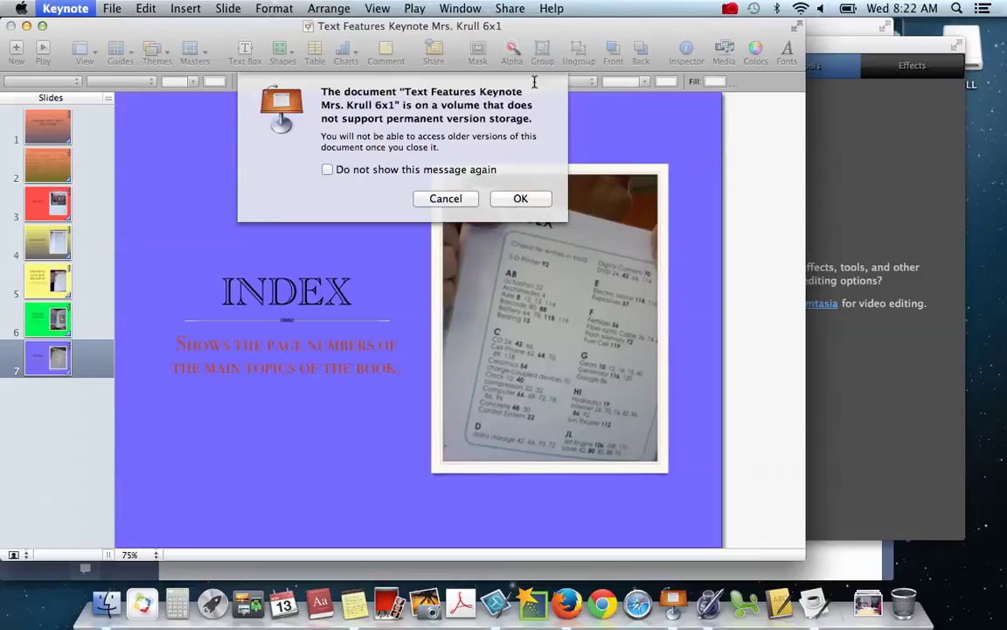
Step: Accept the version storage warning to close the presentation, and launch iMovie from the Applications folder
{"action": "left_click", "coordinate": [523, 197]}
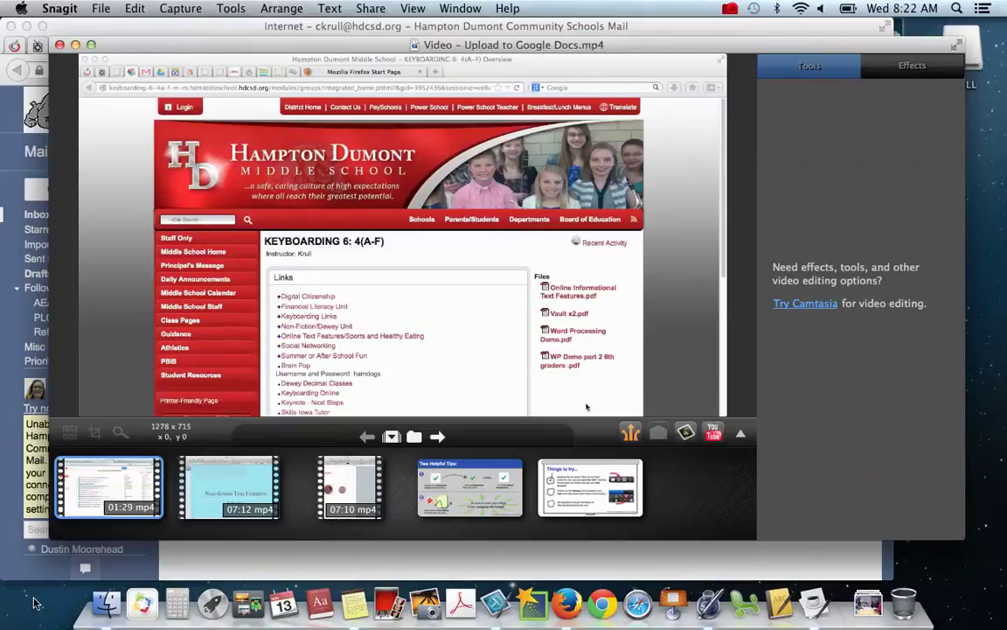
{"action": "left_click", "coordinate": [106, 603]}
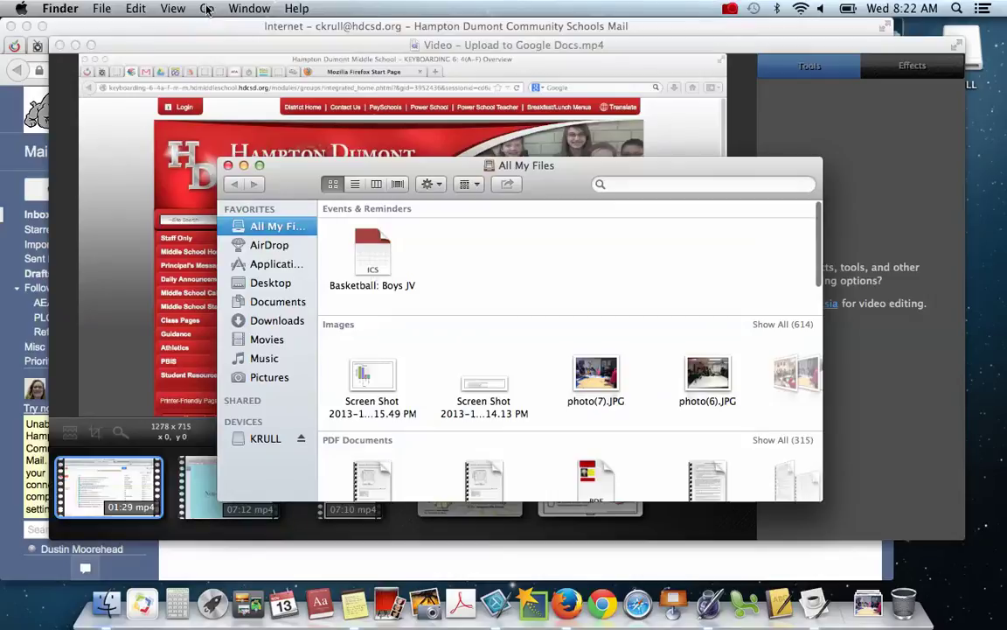
{"action": "left_click", "coordinate": [207, 8]}
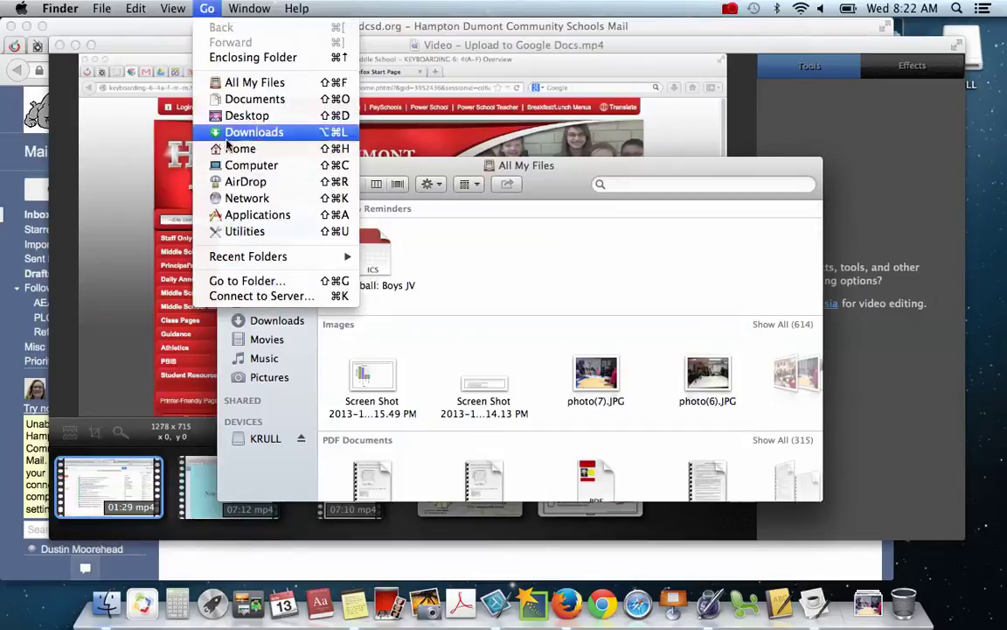
{"action": "left_click", "coordinate": [233, 215]}
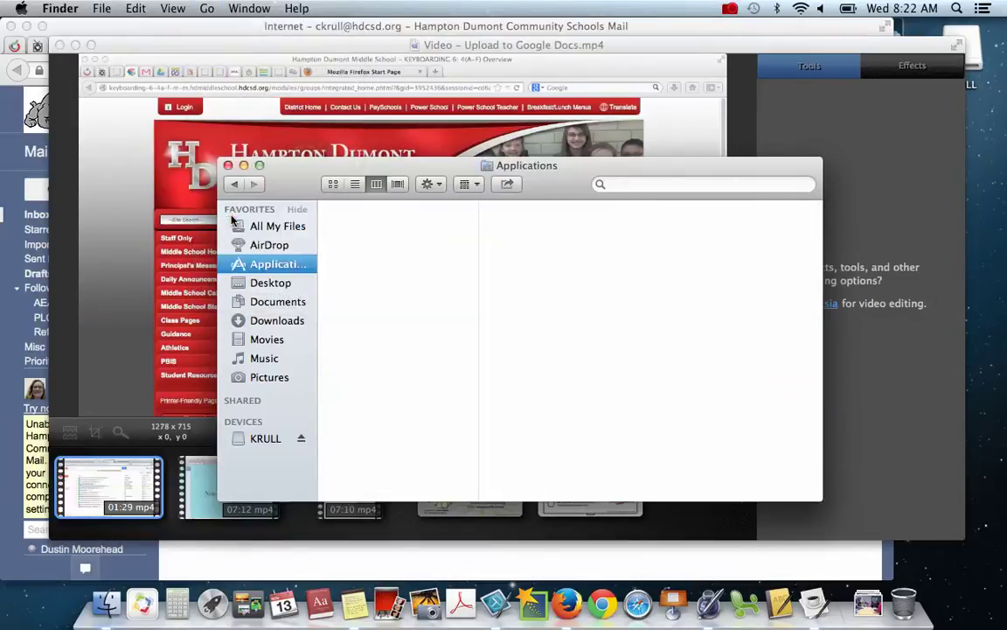
{"action": "scroll", "coordinate": [416, 388], "scroll_direction": "down", "scroll_amount": 3}
{"action": "scroll", "coordinate": [415, 388], "scroll_direction": "down", "scroll_amount": 4}
{"action": "left_click", "coordinate": [352, 365]}
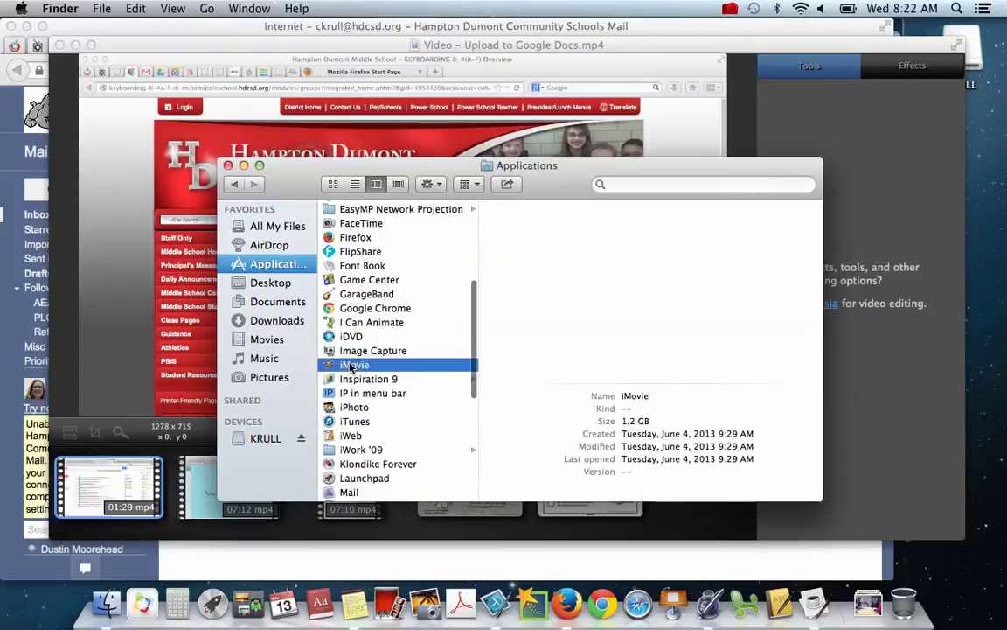
{"action": "double_click", "coordinate": [352, 365]}
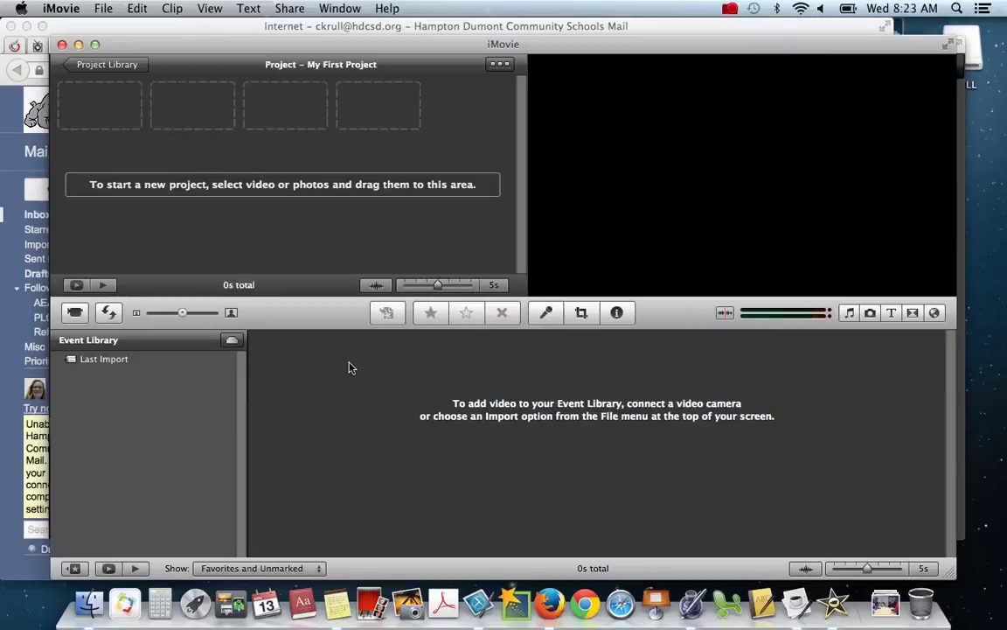
Step: Start importing a movie file and accept Large - 960x540 as the HD import setting
{"action": "left_click", "coordinate": [103, 9]}
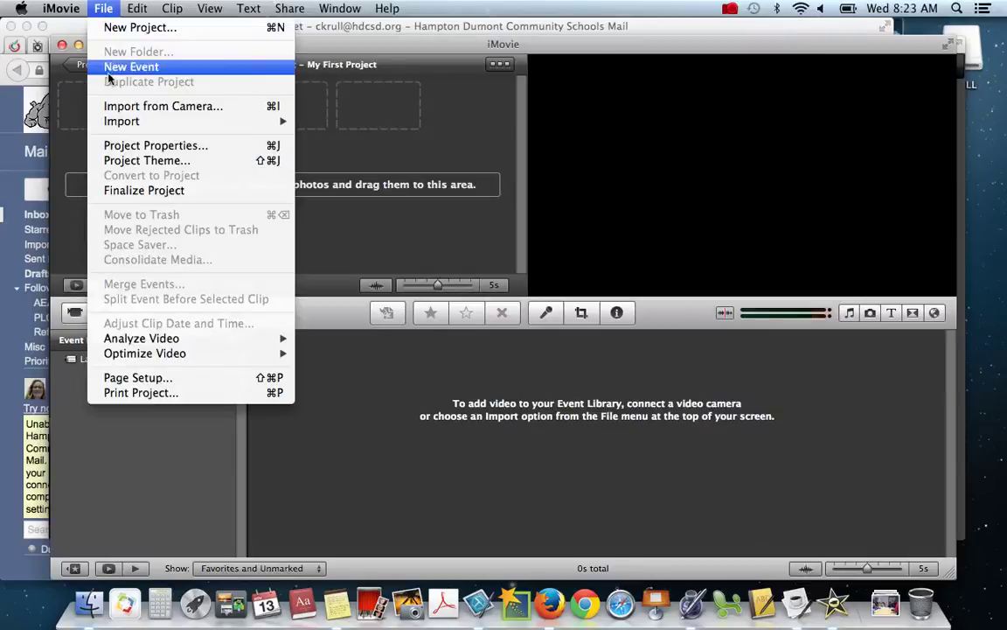
{"action": "mouse_move", "coordinate": [108, 125]}
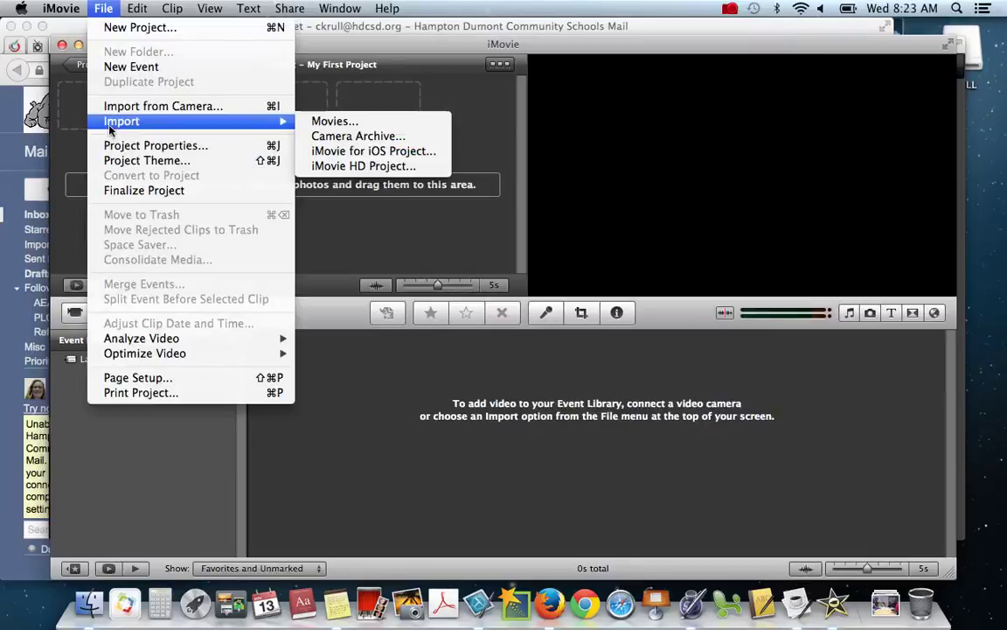
{"action": "left_click", "coordinate": [306, 124]}
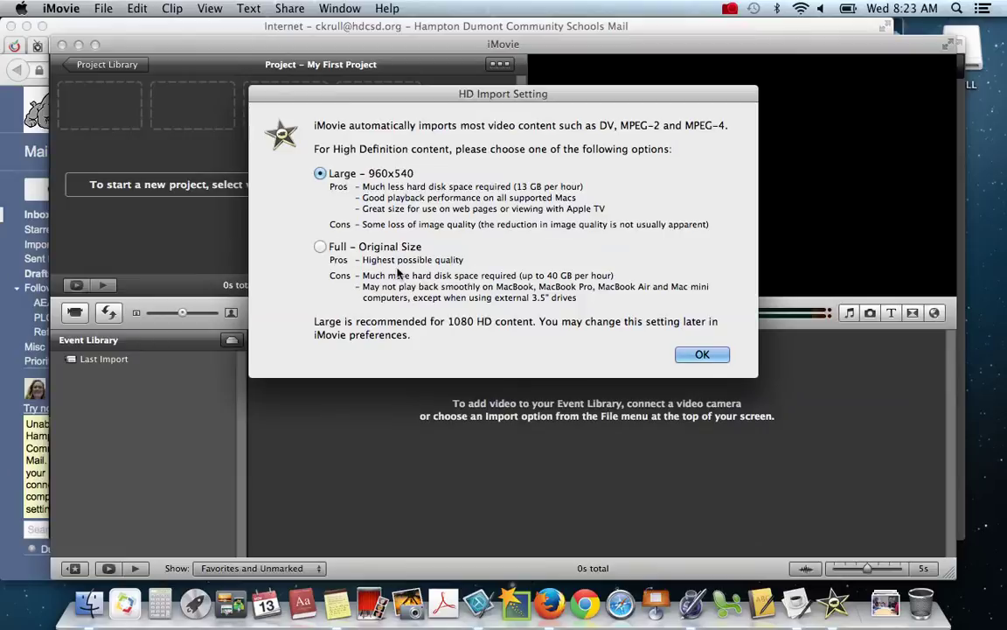
{"action": "left_click", "coordinate": [707, 354]}
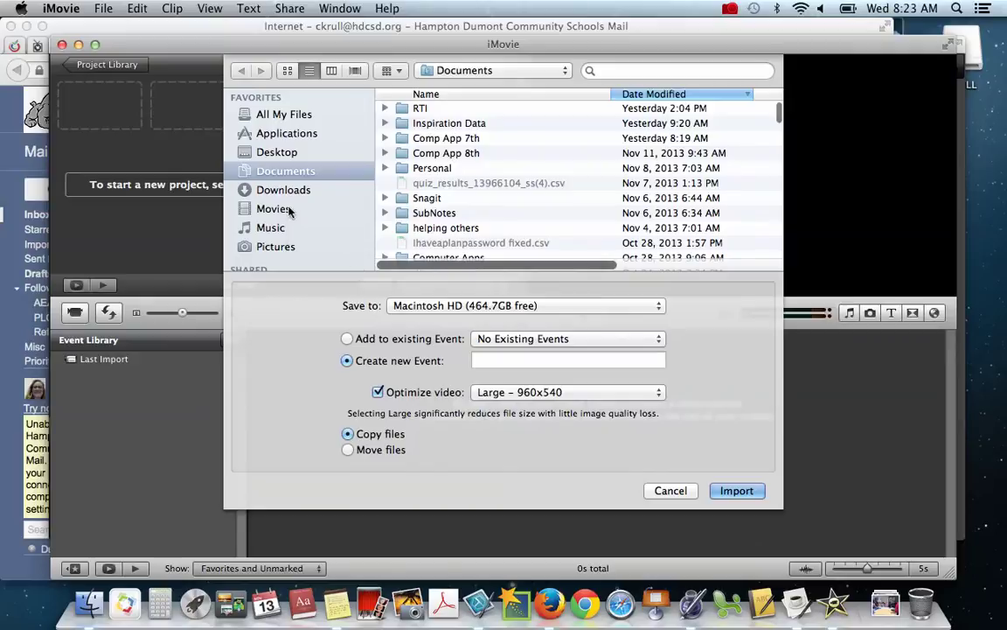
Step: Import Text Features Keynote 6x2.mov from the Movies folder into a new event named TextMovie
{"action": "left_click", "coordinate": [255, 210]}
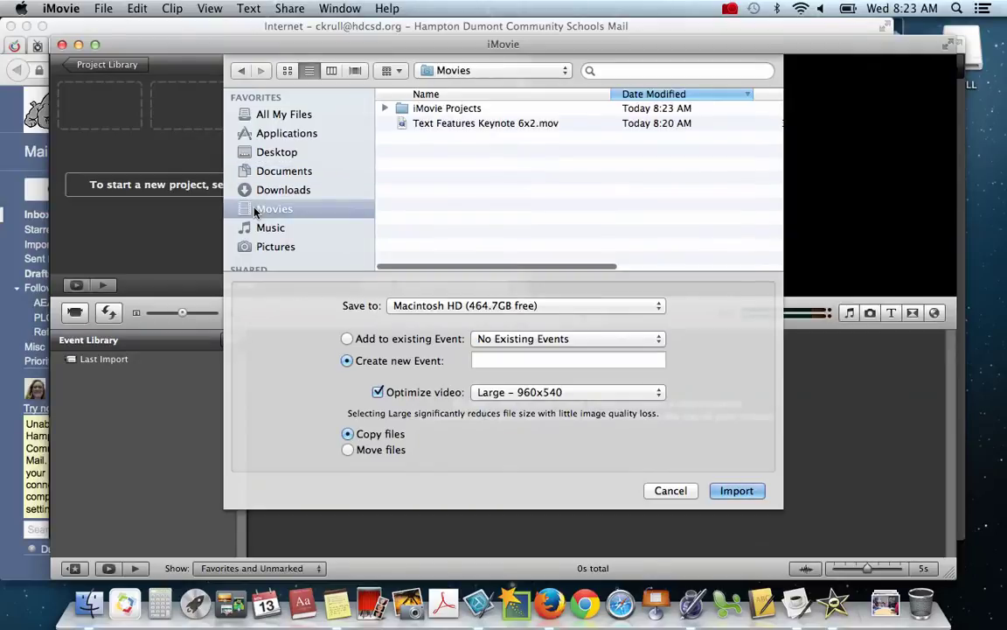
{"action": "left_click", "coordinate": [430, 126]}
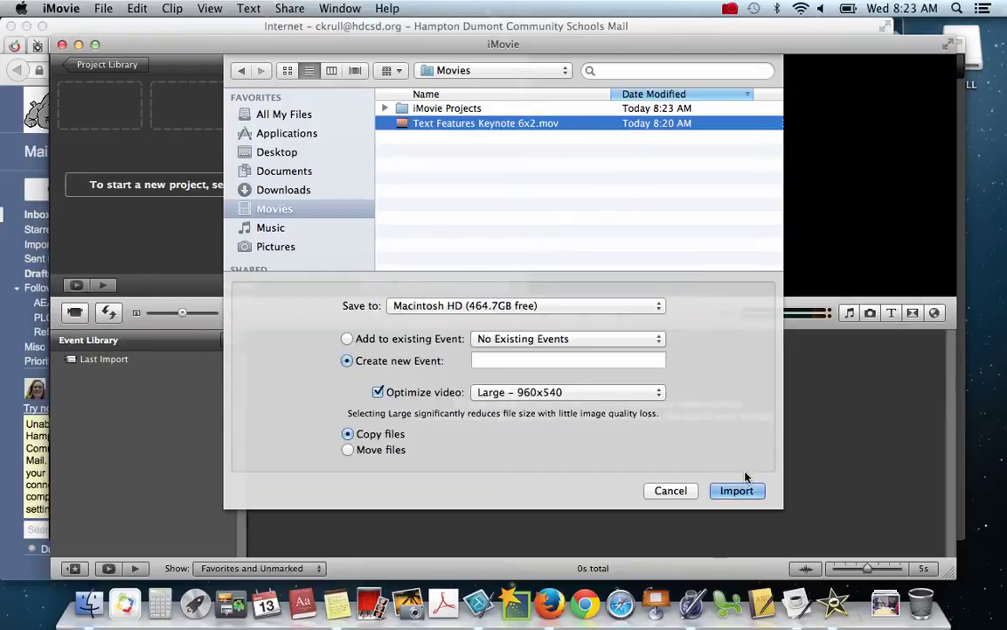
{"action": "left_click", "coordinate": [493, 361]}
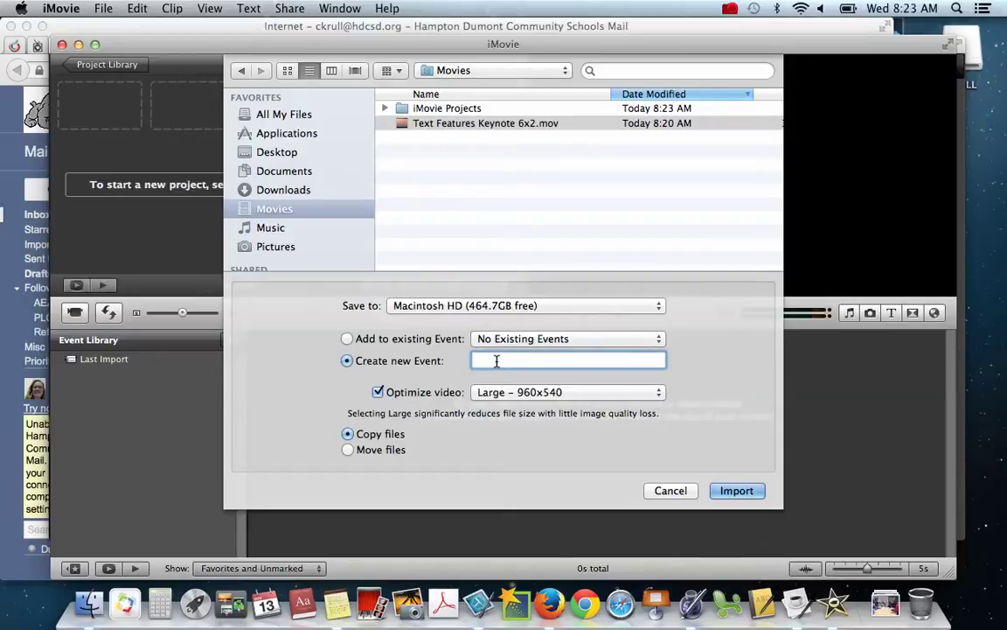
{"action": "type", "text": "TextMovie"}
{"action": "left_click", "coordinate": [722, 489]}
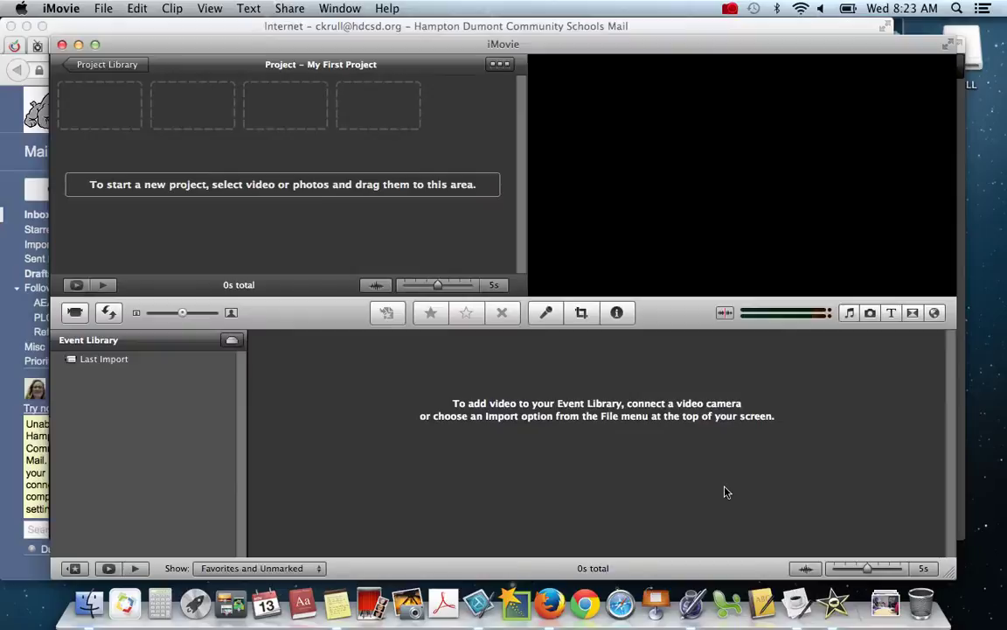
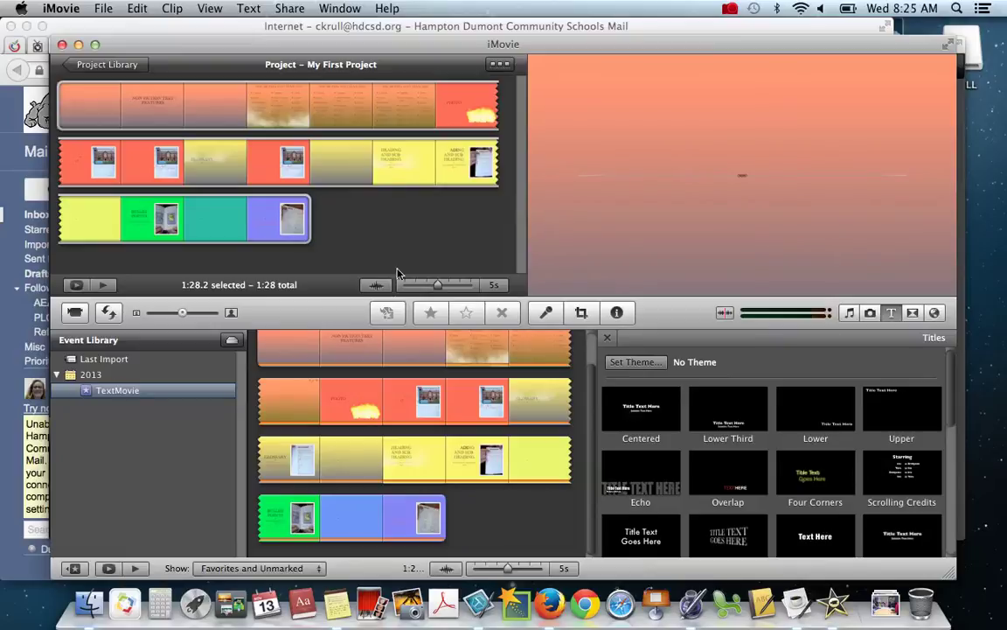
Step: Add a Centered title with the Orange background before the first clip of the project
{"action": "left_click", "coordinate": [348, 228]}
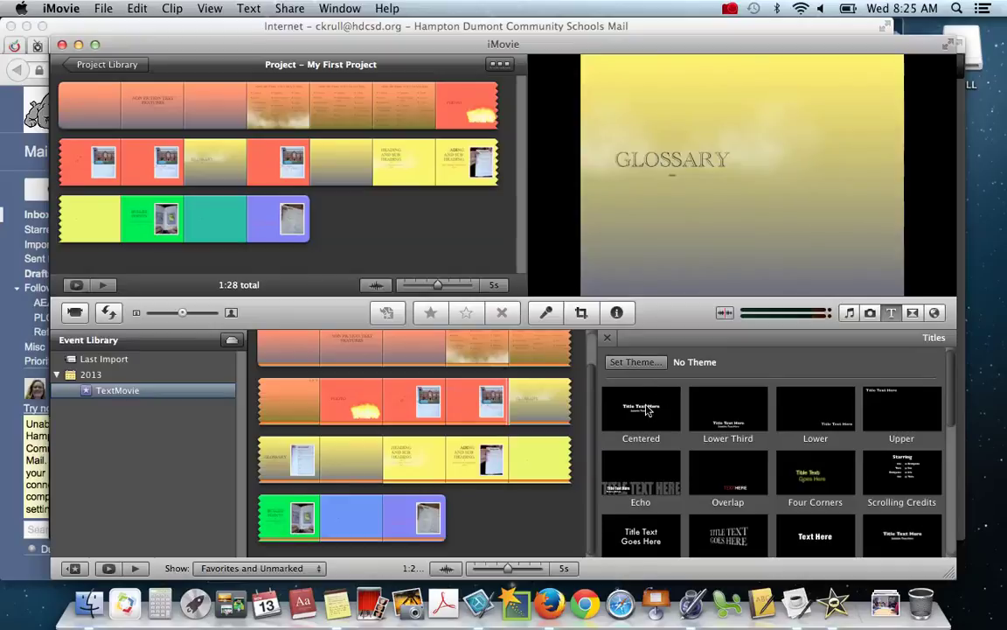
{"action": "left_click_drag", "start_coordinate": [641, 414], "coordinate": [59, 99]}
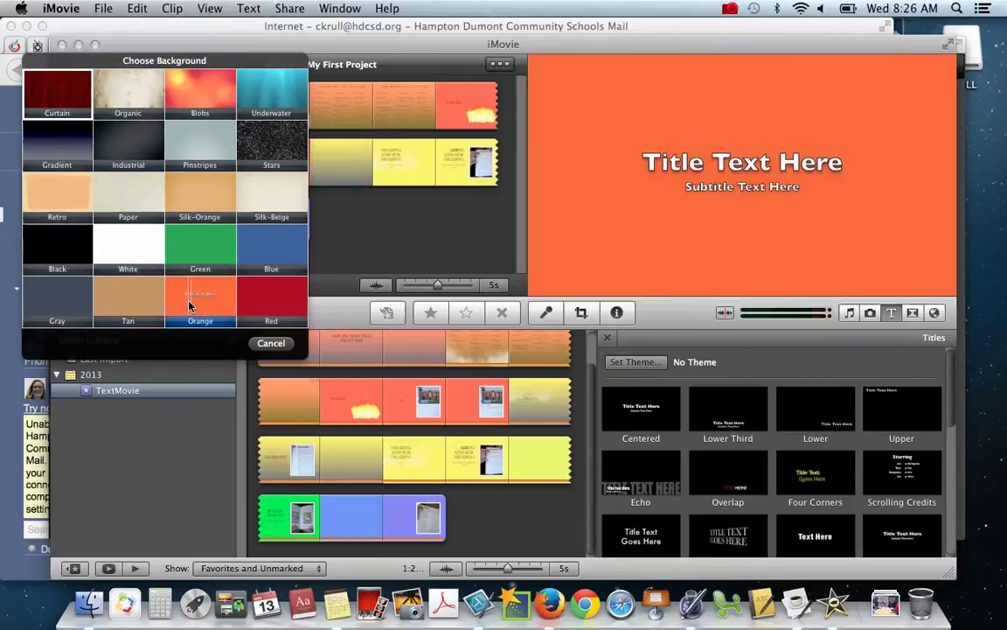
{"action": "left_click", "coordinate": [209, 289]}
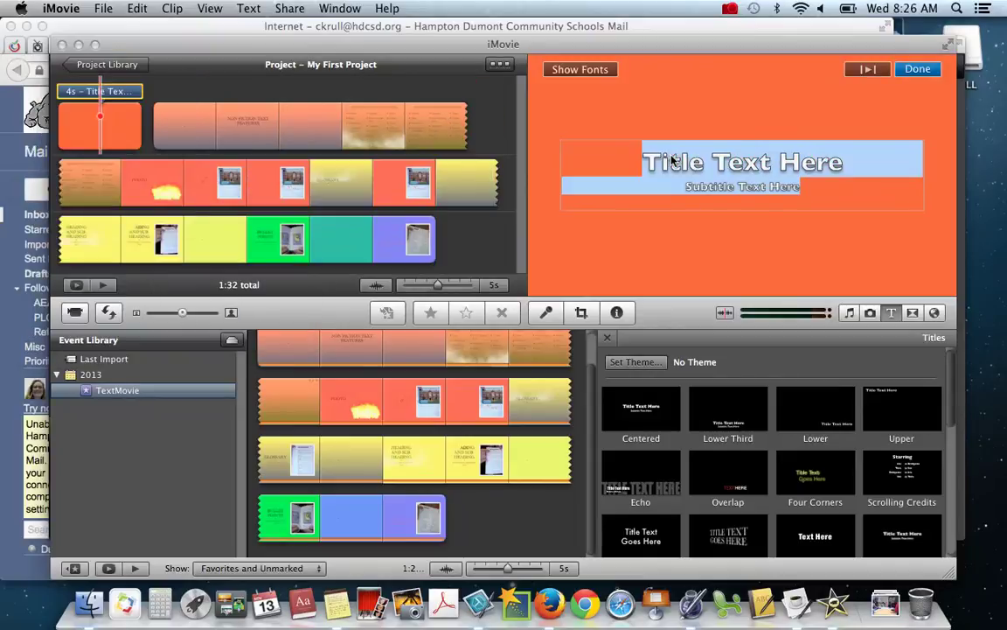
Step: Replace the opening title's placeholder title and subtitle with the text Text Features Video
{"action": "type", "text": "T"}
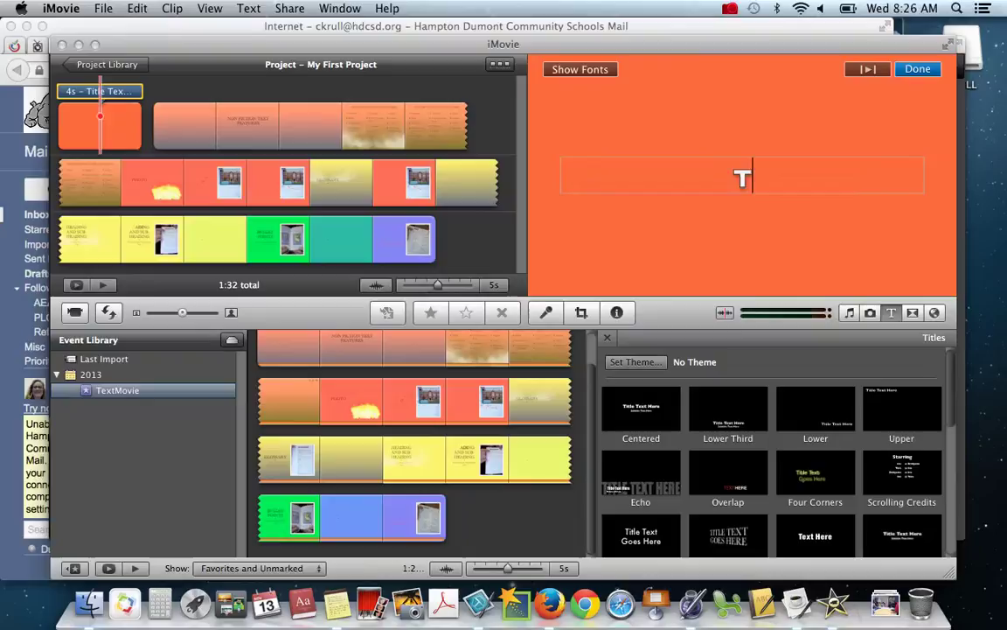
{"action": "type", "text": "ext Featur"}
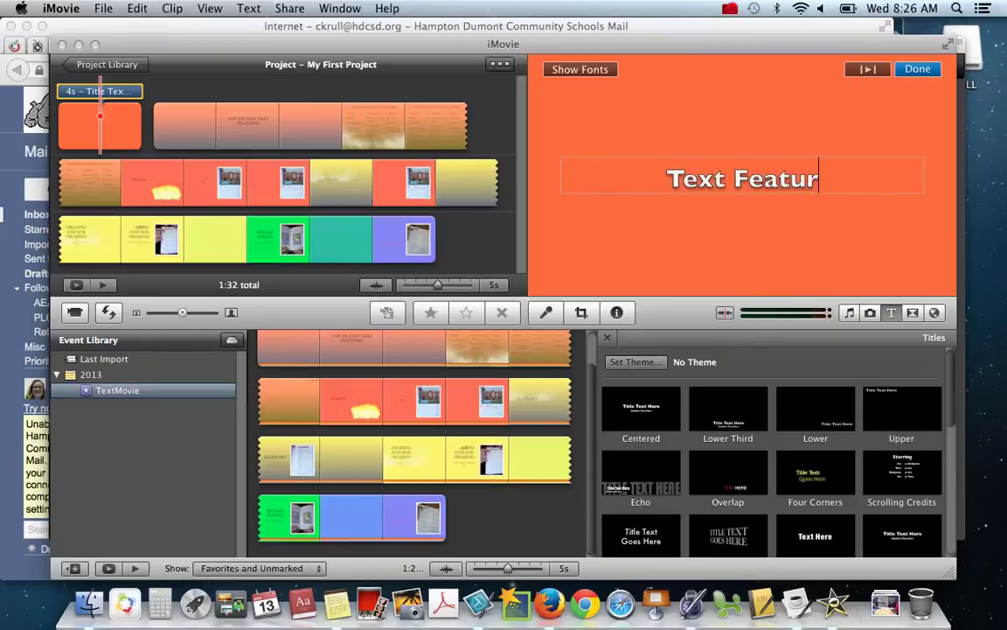
{"action": "type", "text": "es Video"}
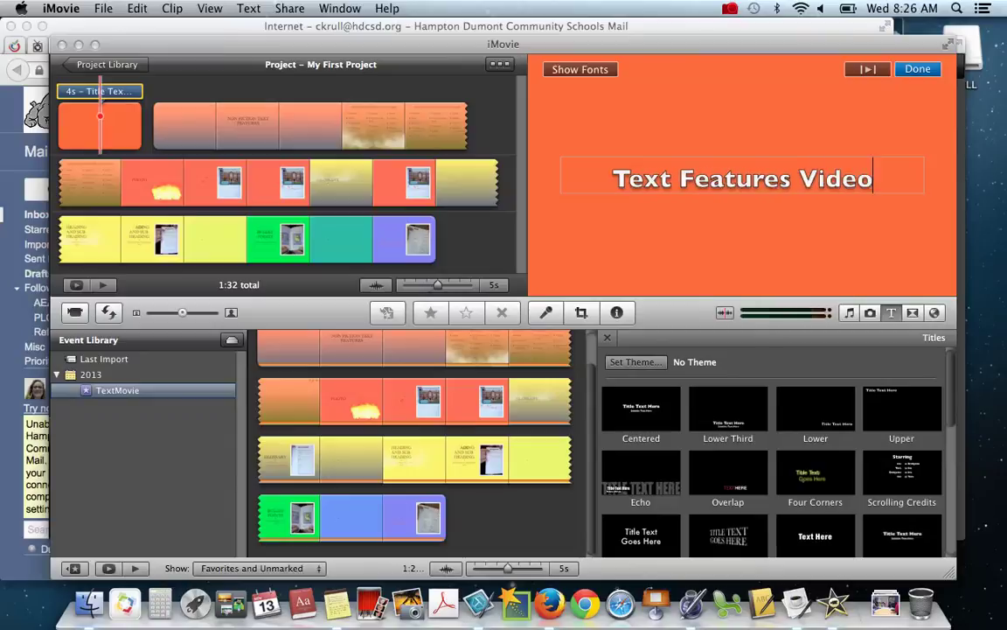
{"action": "left_click", "coordinate": [666, 215]}
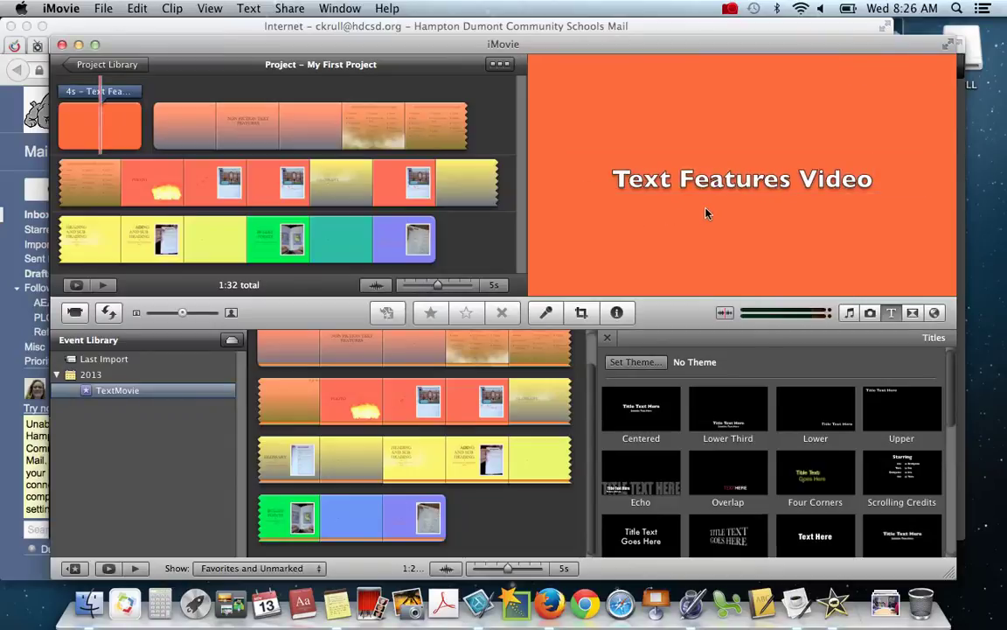
{"action": "left_click", "coordinate": [875, 181]}
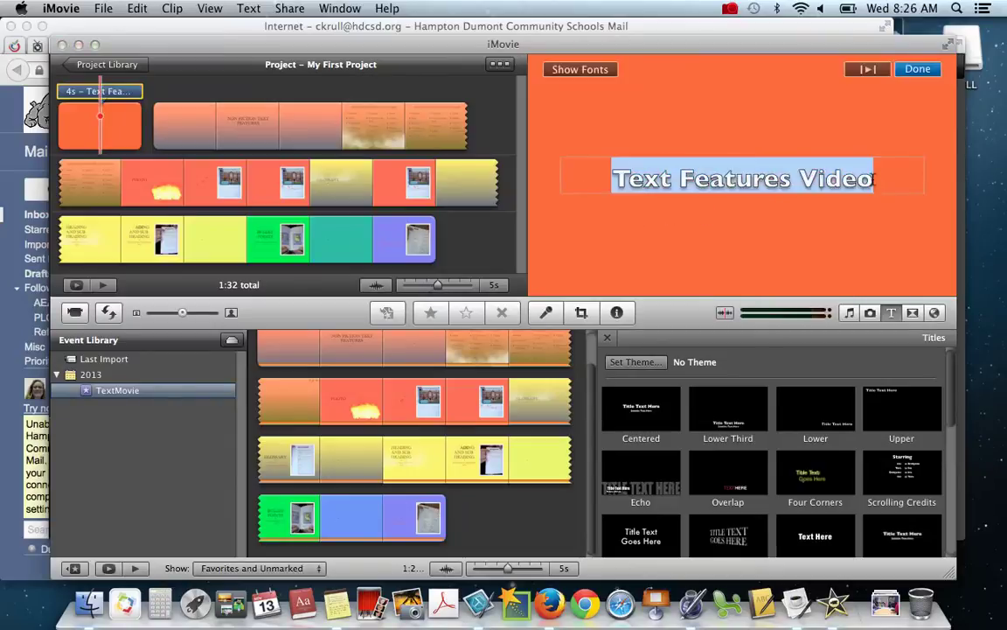
{"action": "left_click", "coordinate": [873, 180]}
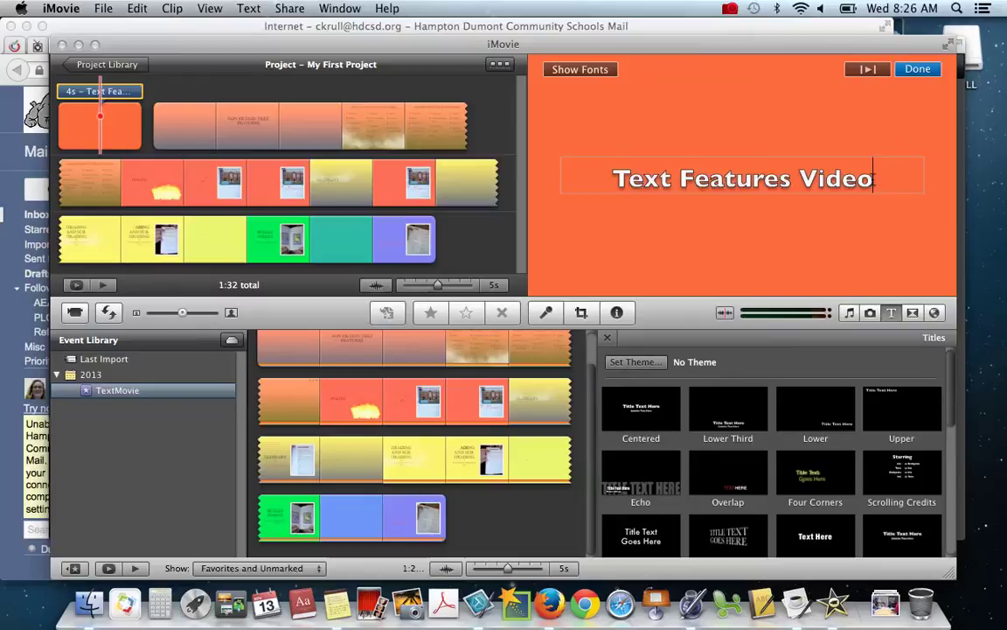
{"action": "left_click", "coordinate": [795, 218]}
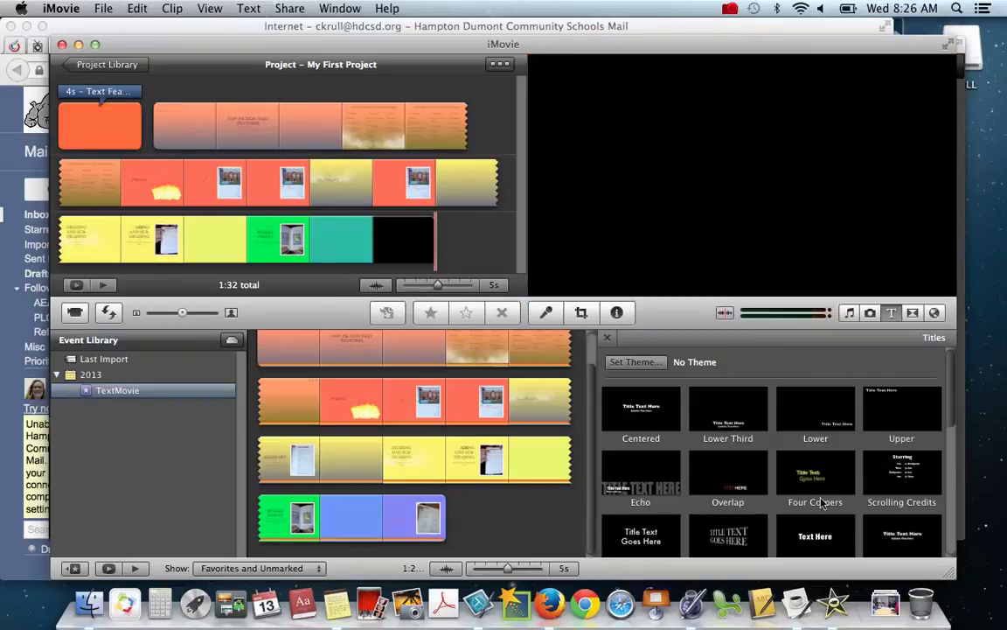
Step: Add a Vertical Drift title with the Blobs background after the last clip of the project
{"action": "scroll", "coordinate": [822, 502], "scroll_direction": "down", "scroll_amount": 2}
{"action": "scroll", "coordinate": [821, 503], "scroll_direction": "down", "scroll_amount": 5}
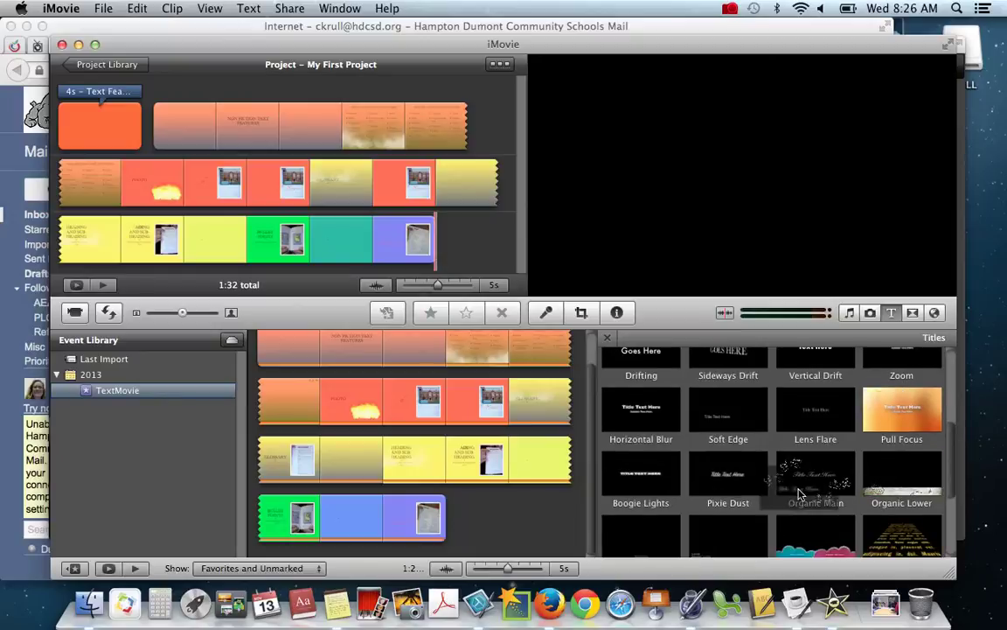
{"action": "scroll", "coordinate": [791, 491], "scroll_direction": "down", "scroll_amount": 4}
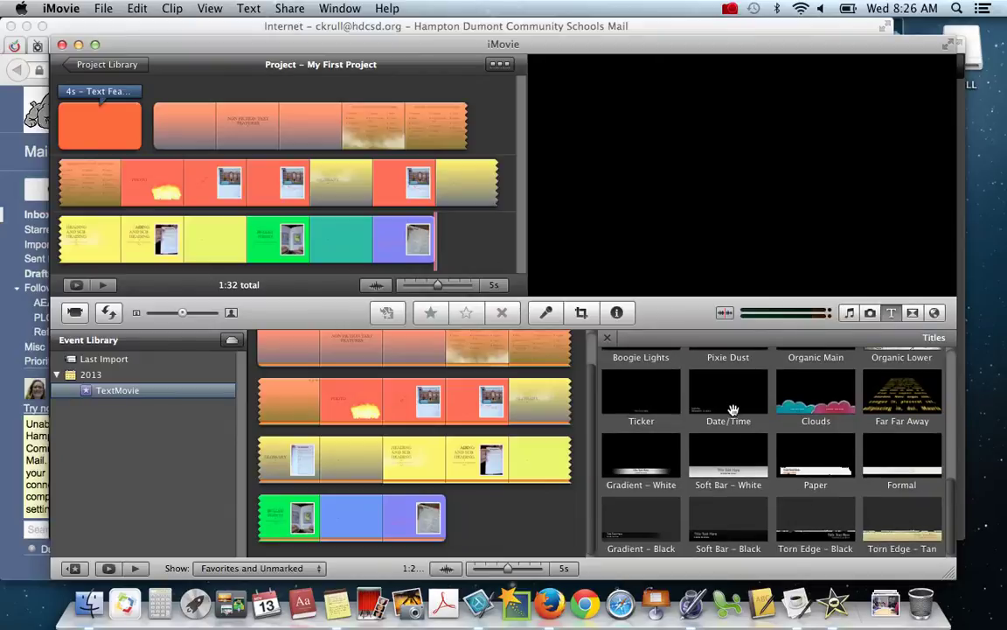
{"action": "scroll", "coordinate": [713, 481], "scroll_direction": "up", "scroll_amount": 3}
{"action": "scroll", "coordinate": [713, 483], "scroll_direction": "up", "scroll_amount": 4}
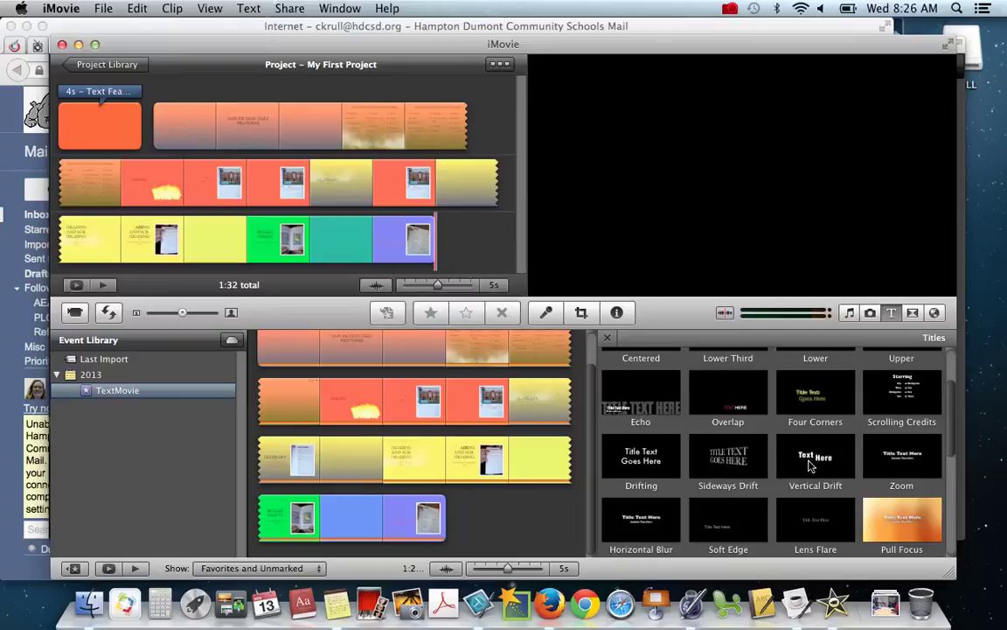
{"action": "left_click_drag", "start_coordinate": [811, 466], "coordinate": [481, 264]}
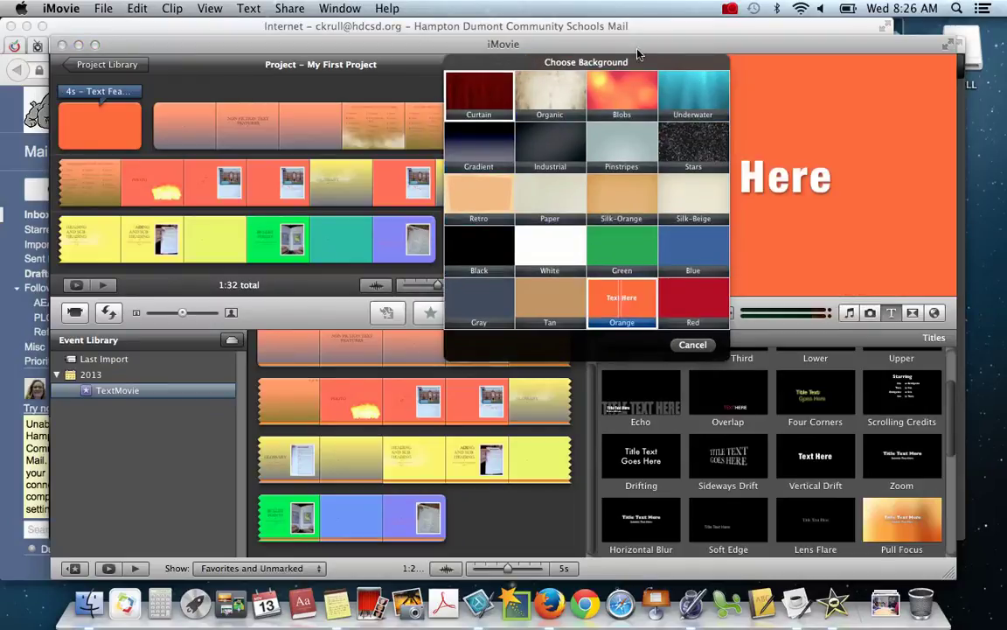
{"action": "left_click", "coordinate": [612, 93]}
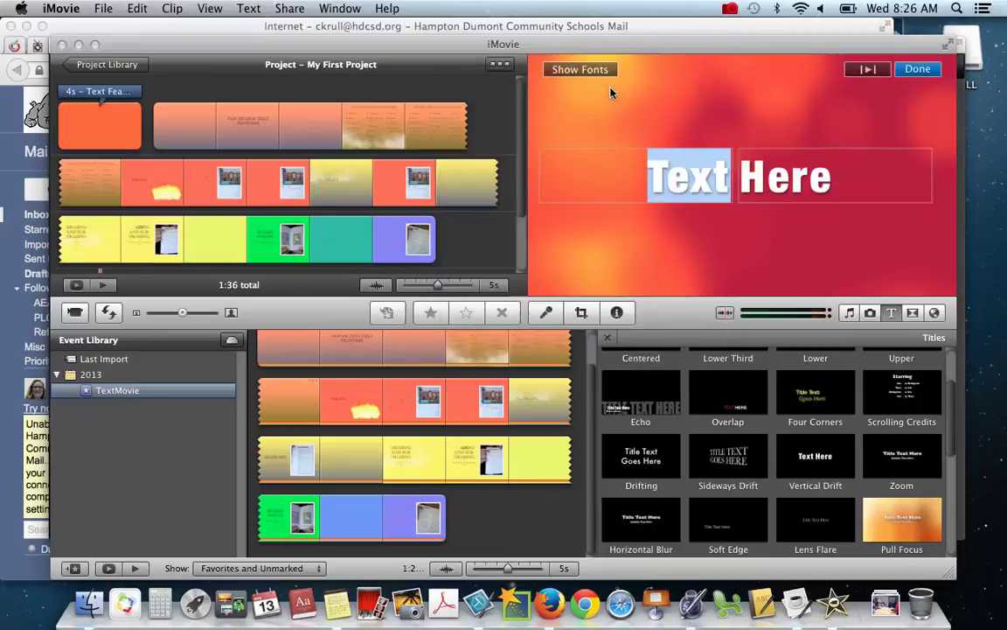
Step: Replace the closing title's placeholder words with The End and finish editing the title
{"action": "left_click", "coordinate": [676, 180]}
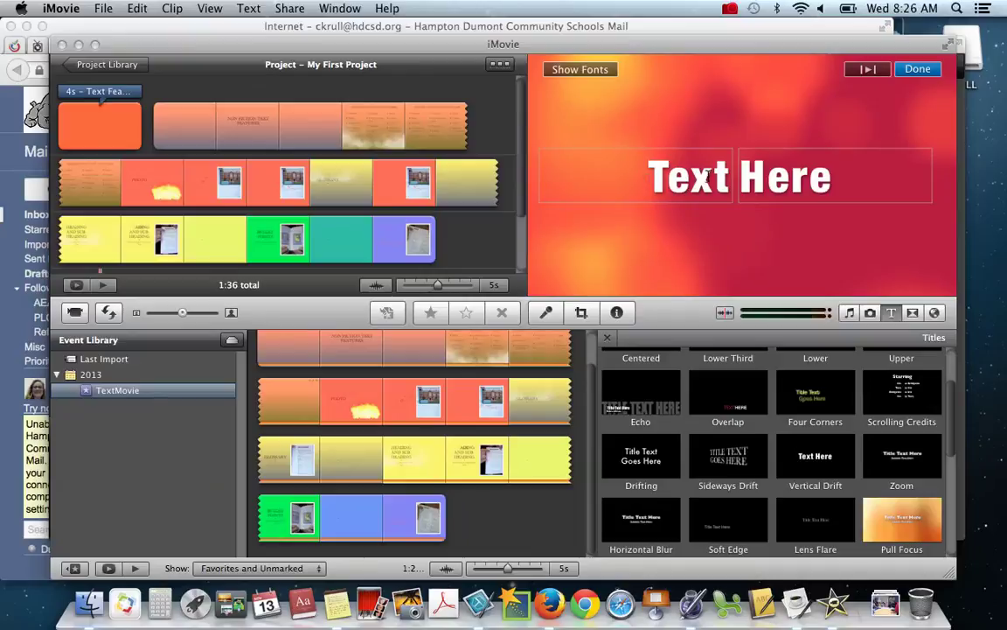
{"action": "right_click", "coordinate": [675, 181]}
{"action": "left_click", "coordinate": [635, 155]}
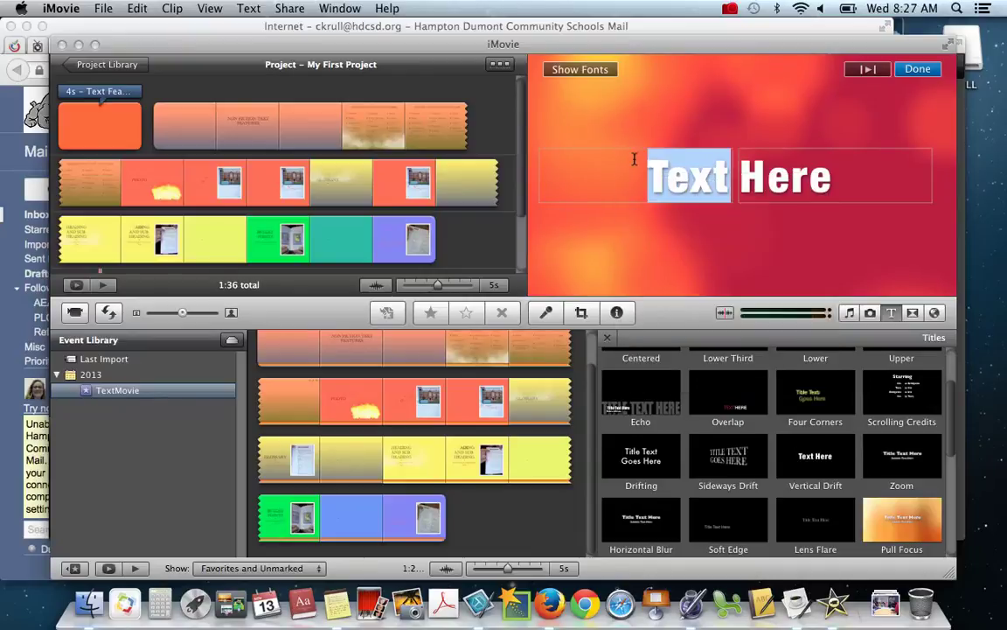
{"action": "type", "text": "The"}
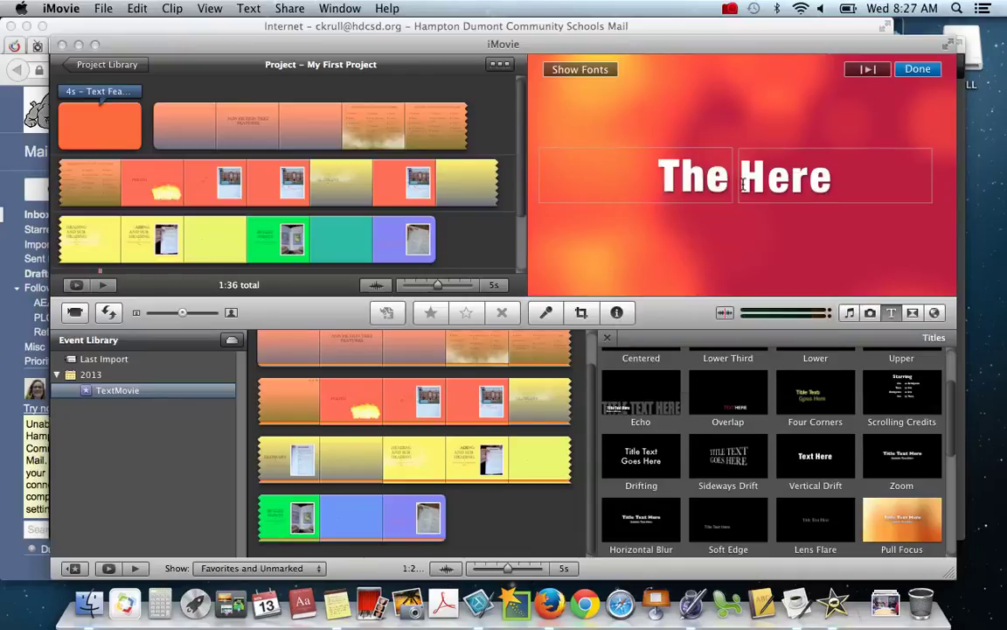
{"action": "double_click", "coordinate": [762, 184]}
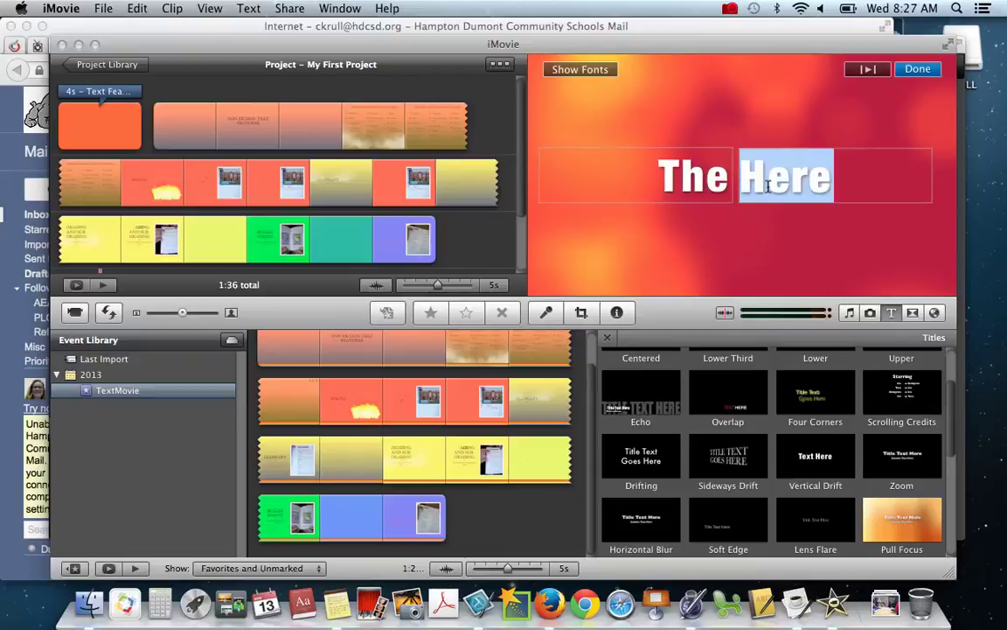
{"action": "type", "text": "End"}
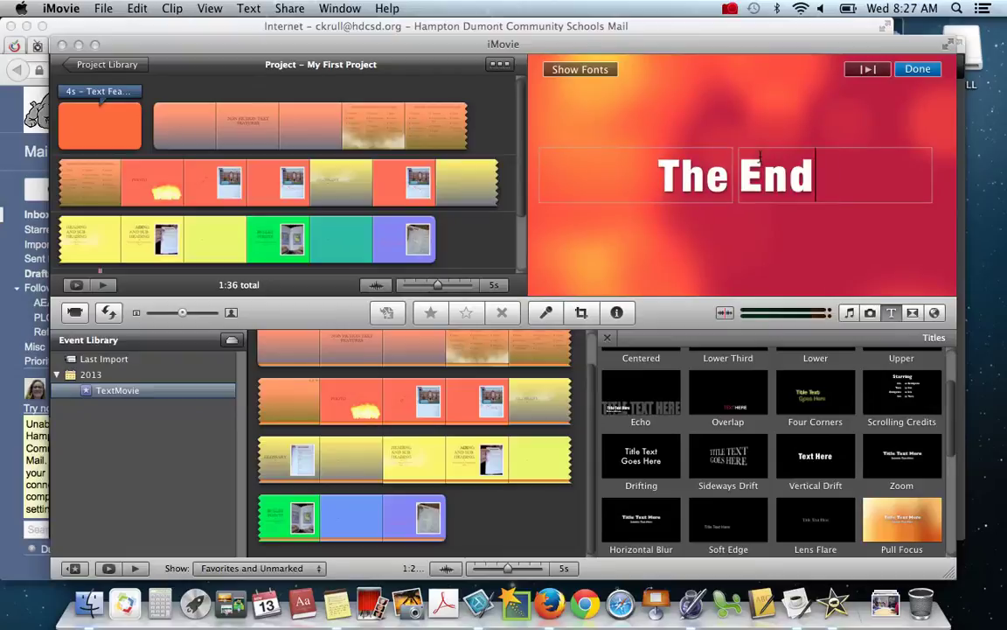
{"action": "left_click", "coordinate": [910, 69]}
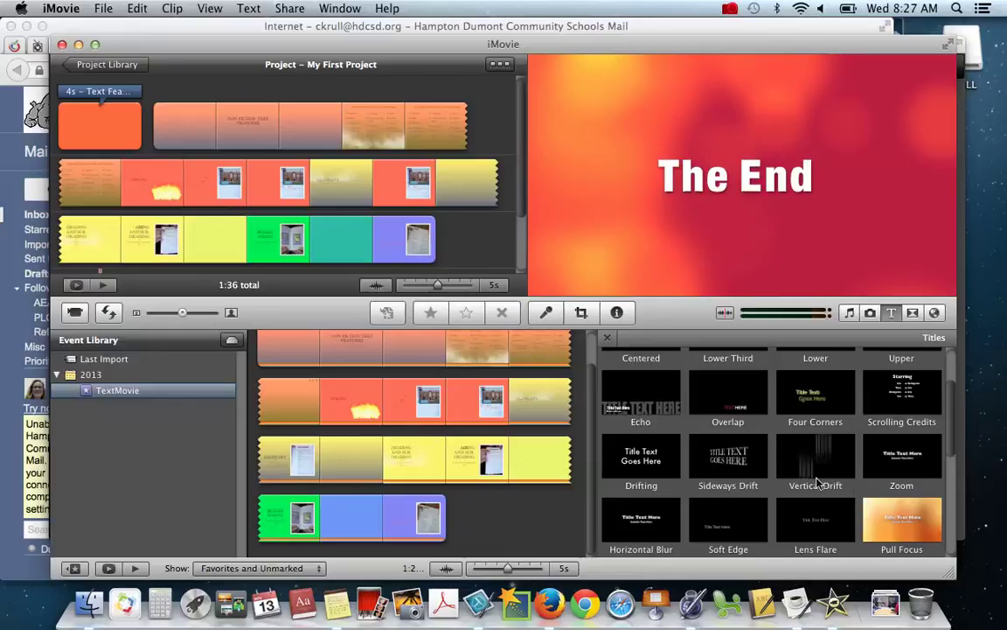
Step: Try adding an Overlap title at the end of the project
{"action": "left_click_drag", "start_coordinate": [732, 396], "coordinate": [478, 251]}
{"action": "left_click", "coordinate": [476, 246]}
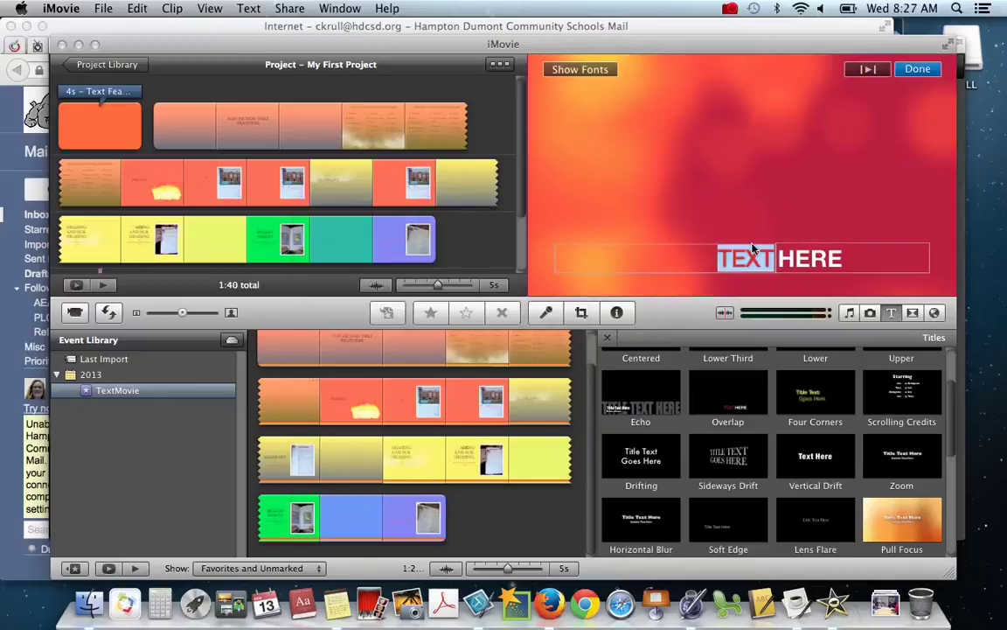
{"action": "left_click", "coordinate": [729, 8]}
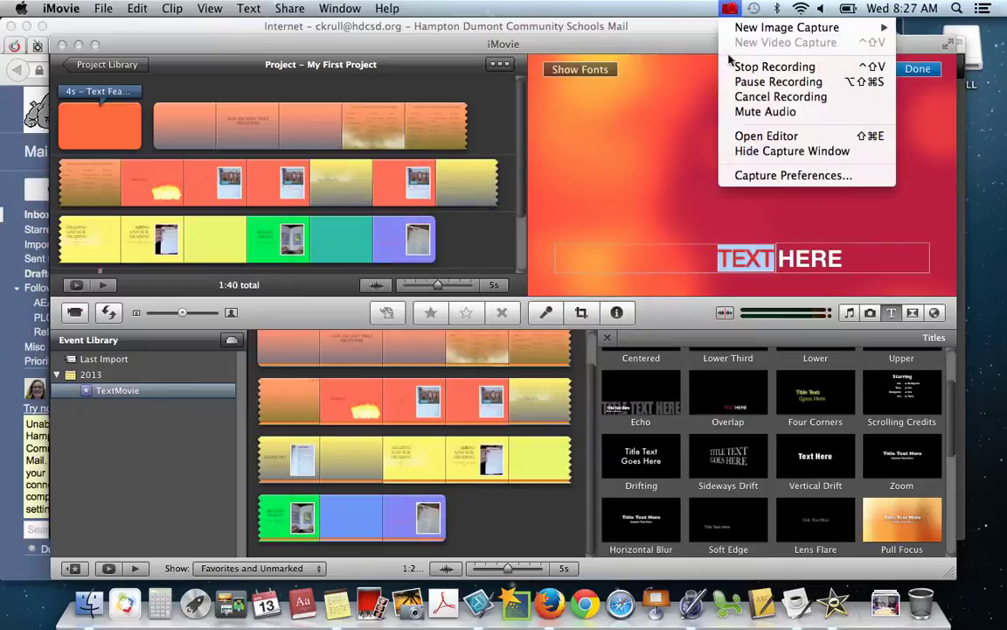
{"action": "left_click", "coordinate": [790, 61]}
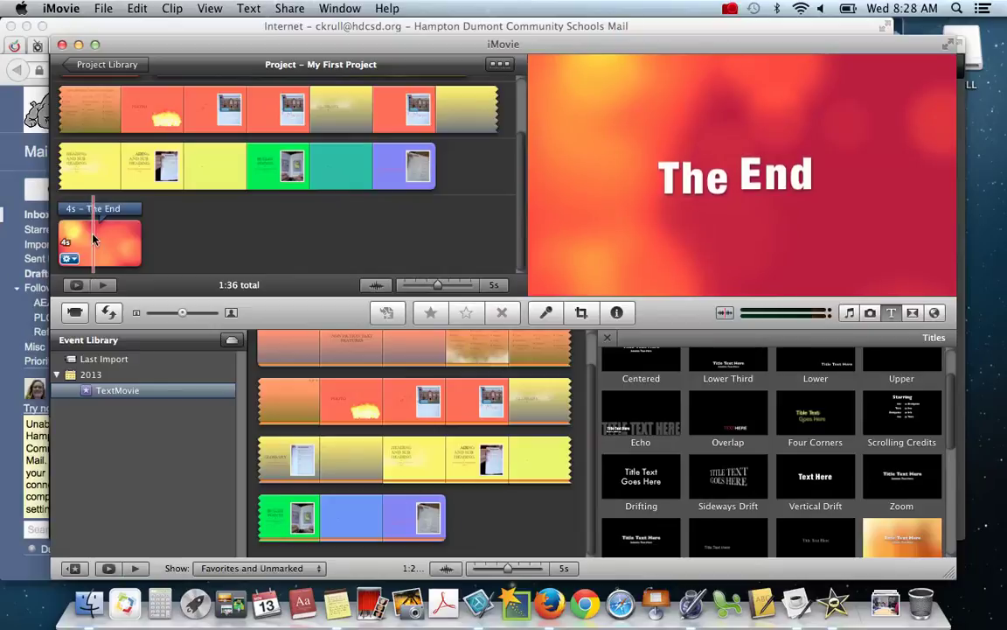
Step: Preview the closing The End title clip
{"action": "left_click", "coordinate": [65, 240]}
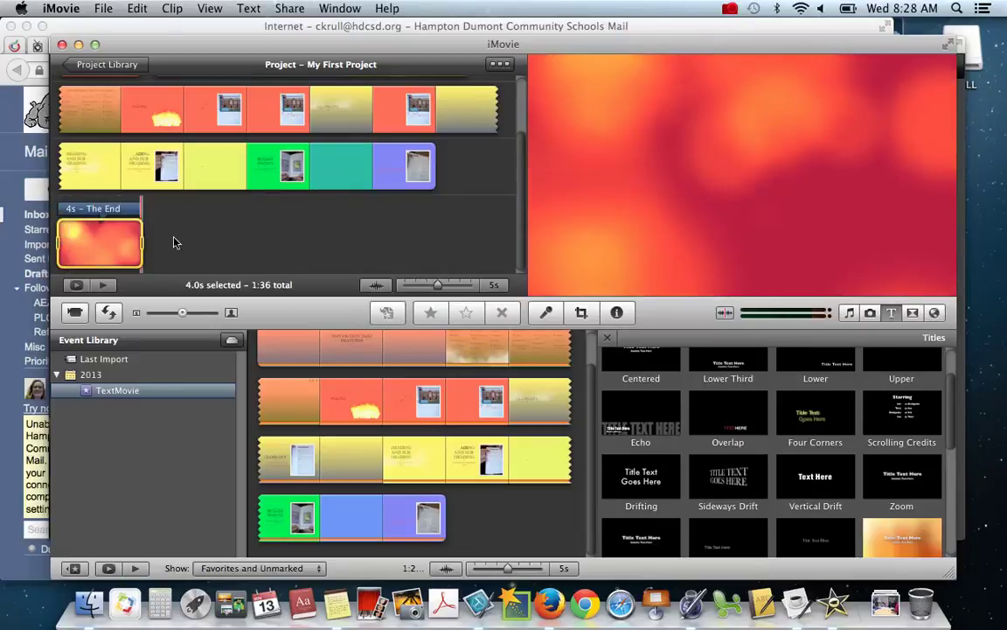
{"action": "key", "text": "space"}
Step: Add a Circle Open transition between the opening title and the first movie clip
{"action": "scroll", "coordinate": [186, 182], "scroll_direction": "up", "scroll_amount": 3}
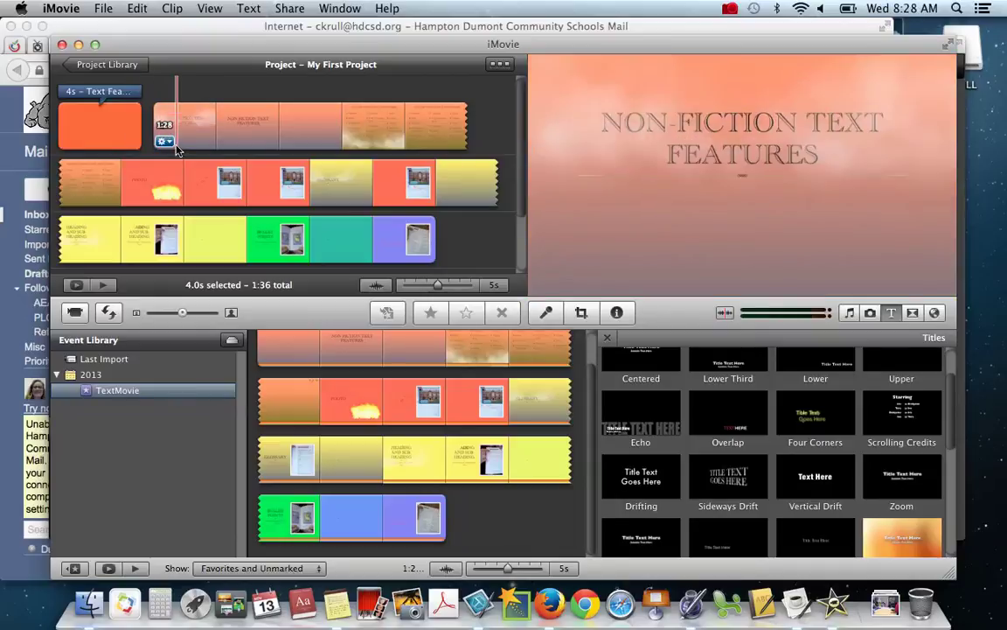
{"action": "left_click", "coordinate": [911, 314]}
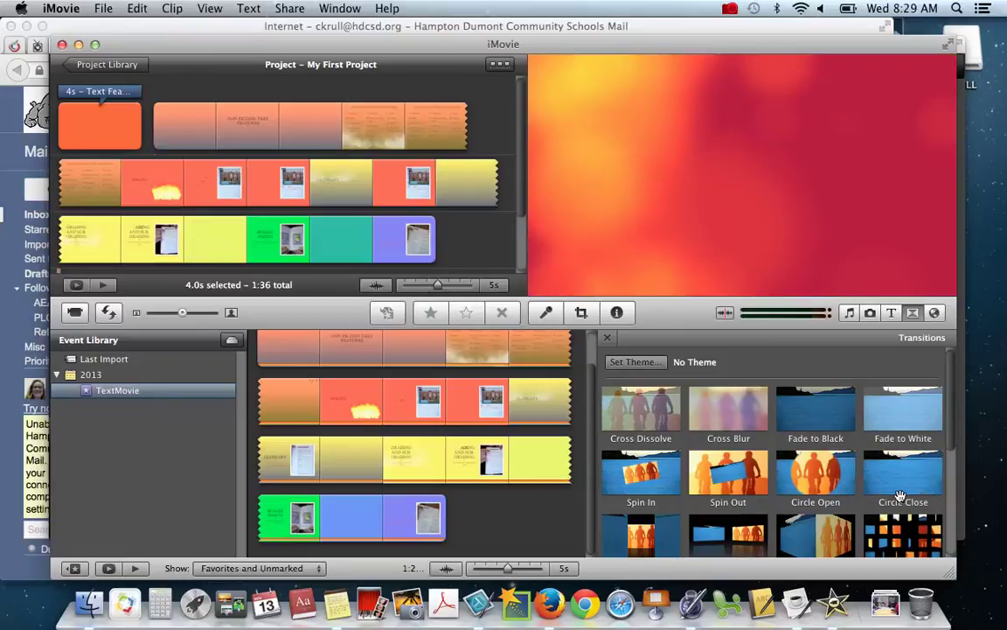
{"action": "left_click_drag", "start_coordinate": [797, 492], "coordinate": [149, 133]}
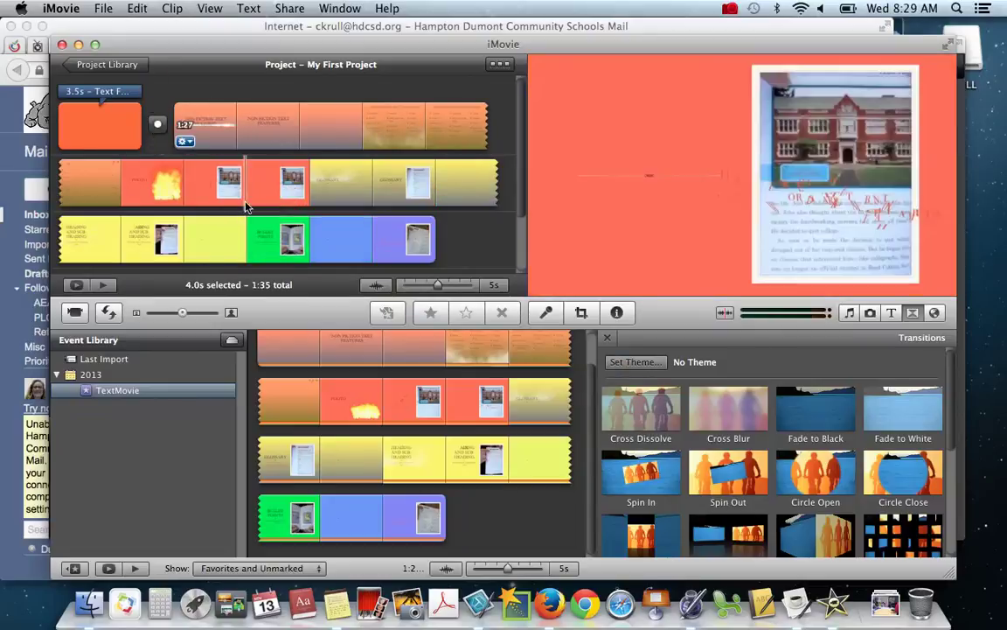
Step: Add a Swap transition between the movie clip and the closing The End title
{"action": "scroll", "coordinate": [269, 192], "scroll_direction": "down", "scroll_amount": 2}
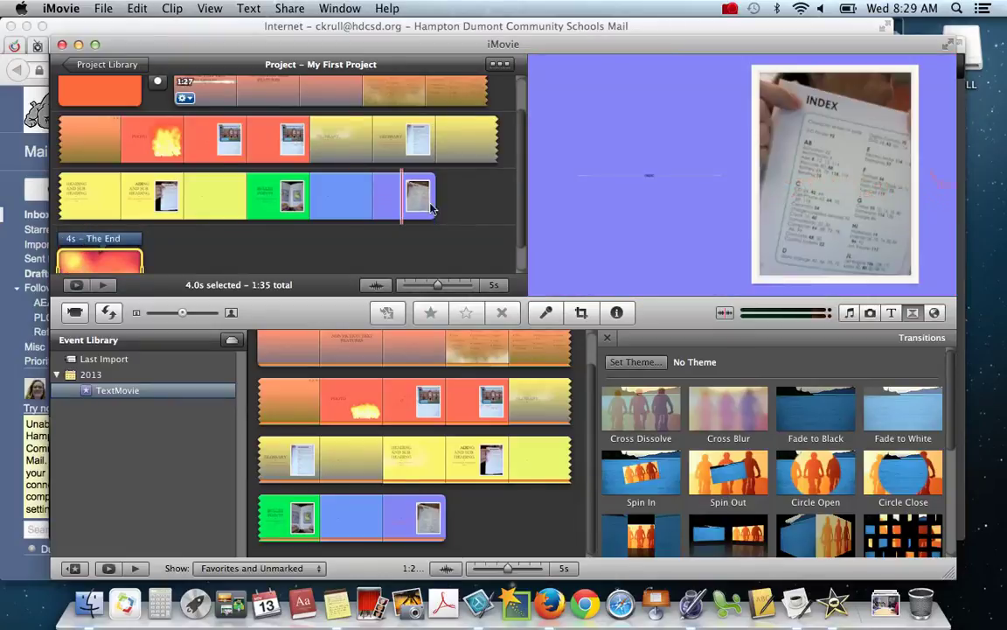
{"action": "key", "text": "space"}
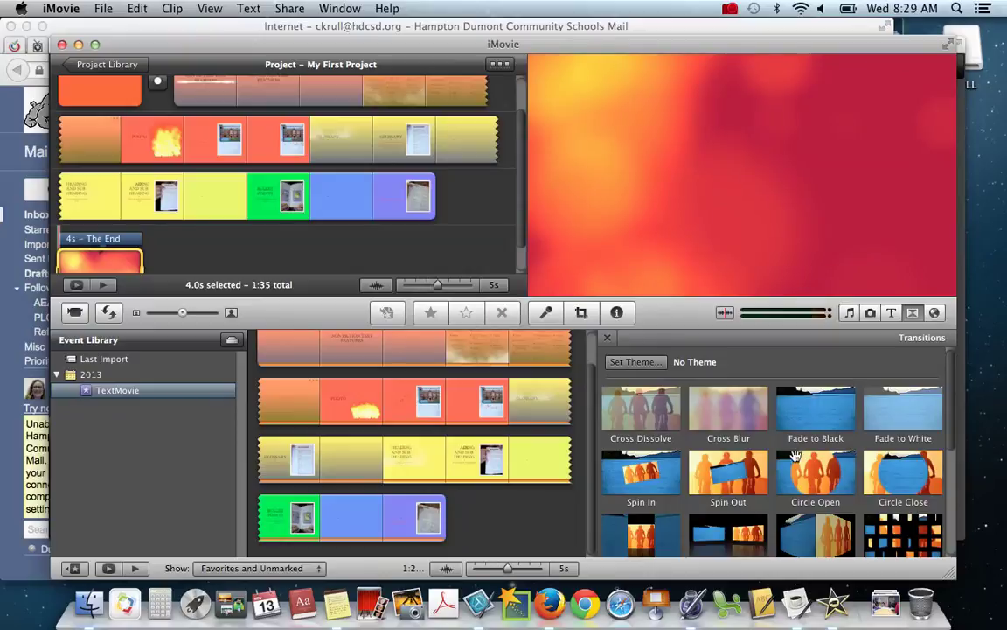
{"action": "scroll", "coordinate": [761, 500], "scroll_direction": "down", "scroll_amount": 3}
{"action": "scroll", "coordinate": [761, 500], "scroll_direction": "down", "scroll_amount": 2}
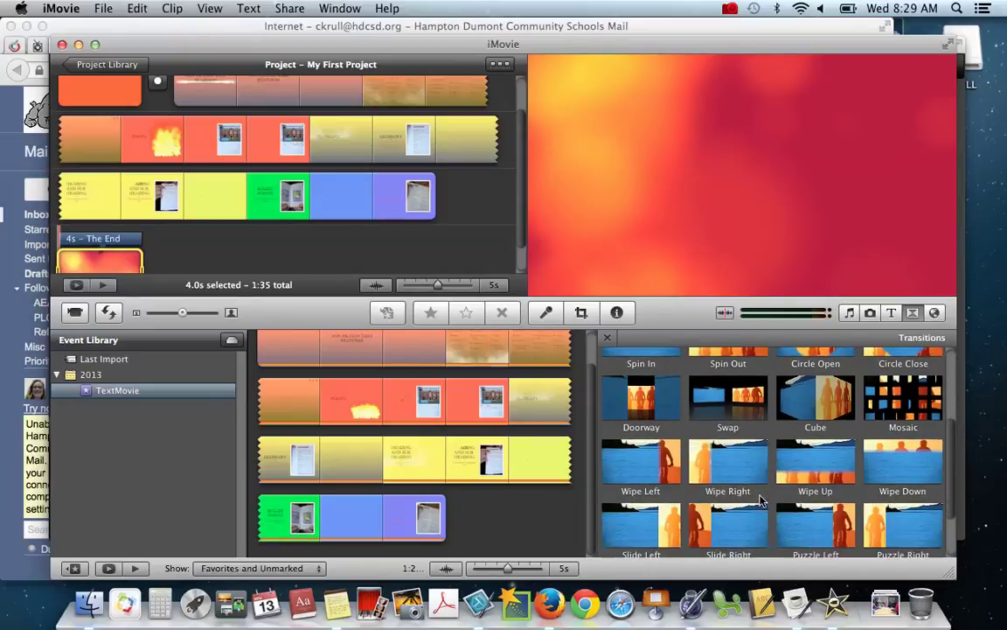
{"action": "left_click_drag", "start_coordinate": [710, 399], "coordinate": [452, 197]}
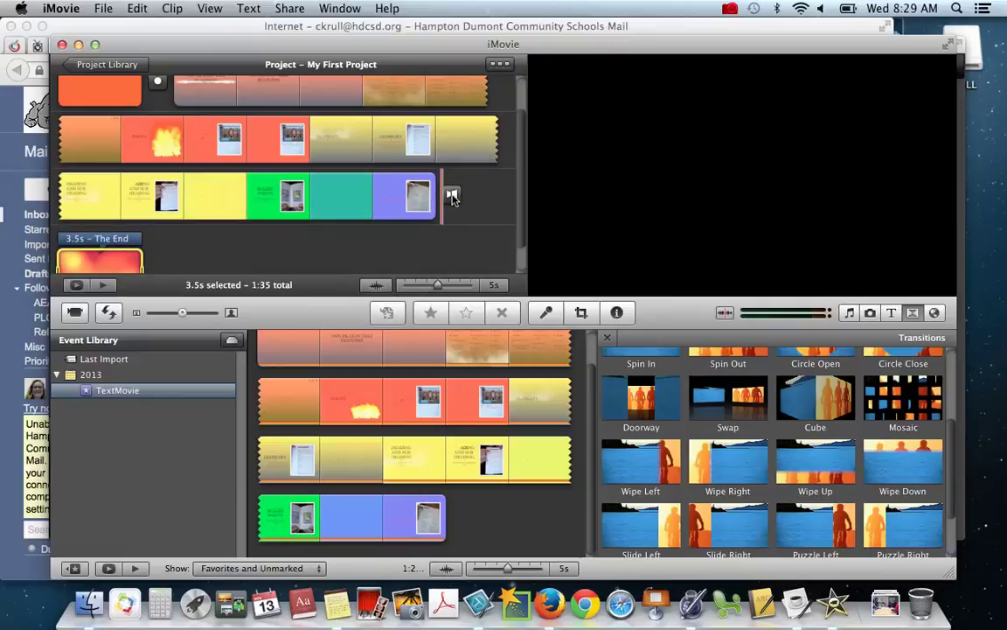
{"action": "key", "text": "space"}
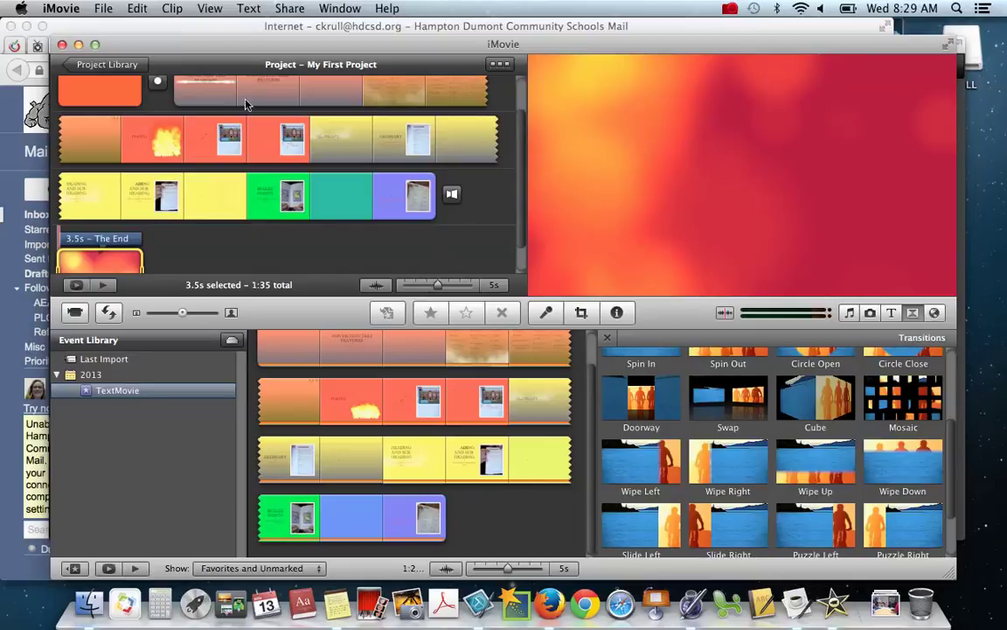
Step: Show the Music and Sound Effects browser
{"action": "left_click", "coordinate": [98, 9]}
{"action": "left_click", "coordinate": [99, 9]}
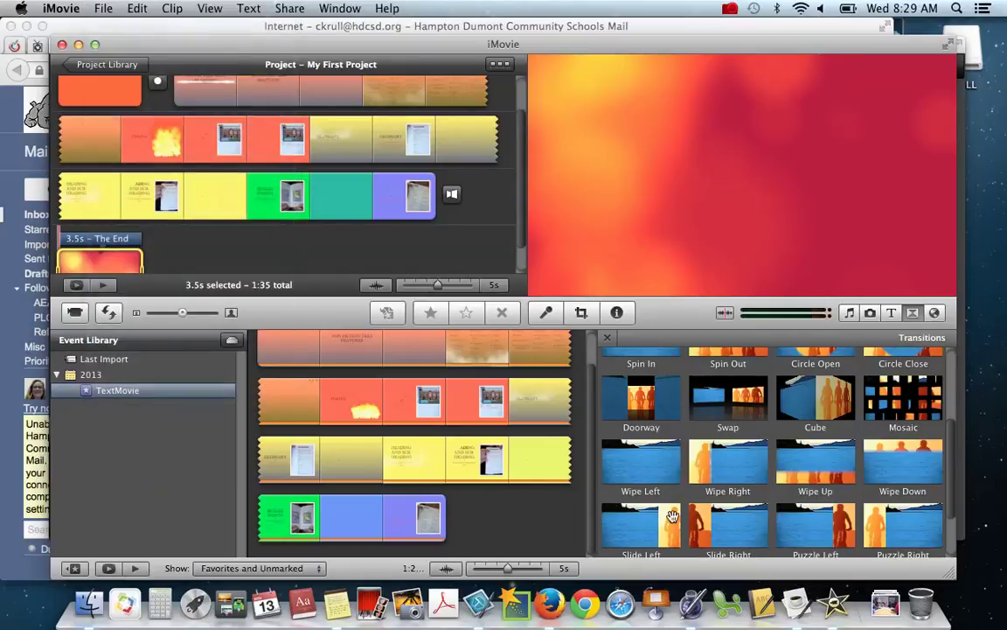
{"action": "left_click", "coordinate": [851, 313]}
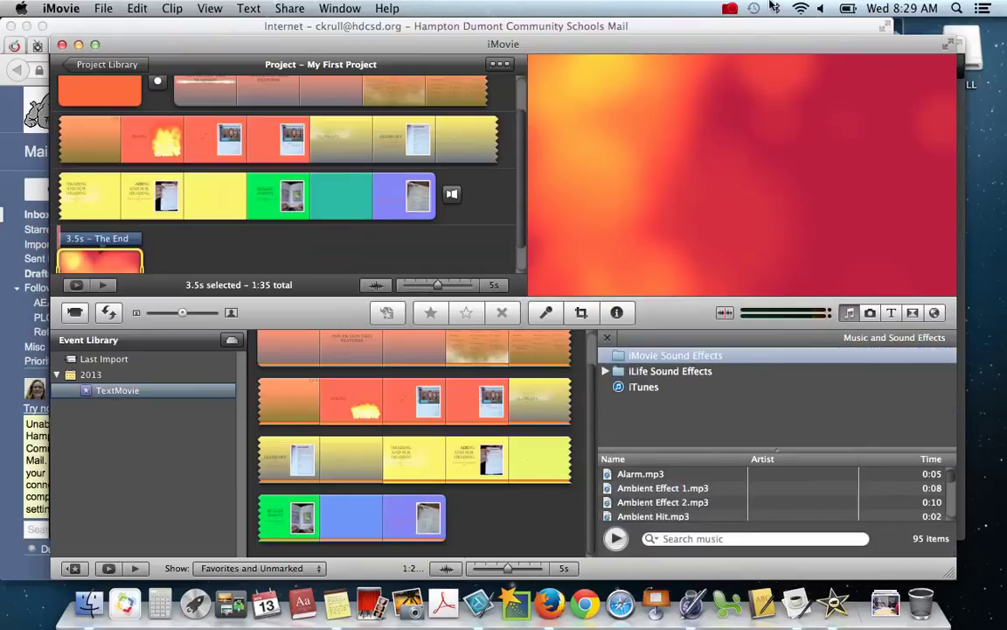
{"action": "left_click", "coordinate": [731, 8]}
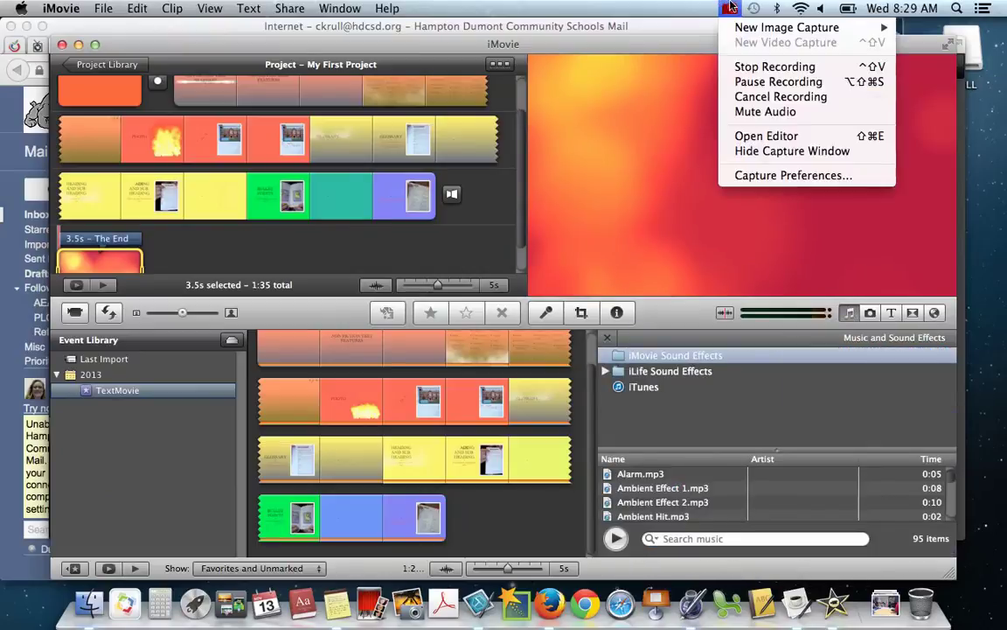
{"action": "left_click", "coordinate": [746, 81]}
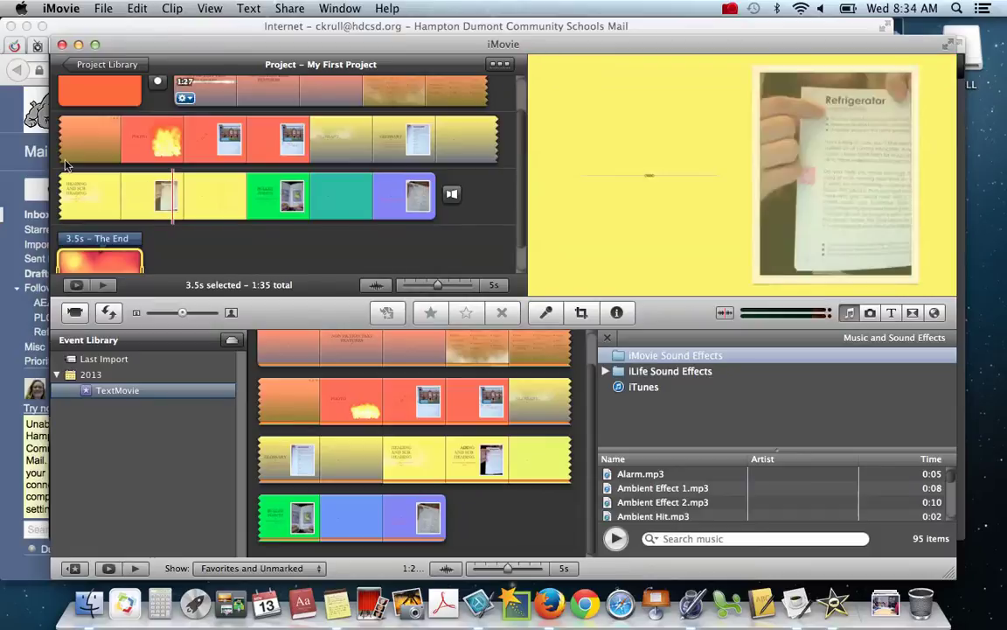
Step: Enlarge the iMovie Sound Effects file list within the Music and Sound Effects browser
{"action": "key", "text": "space"}
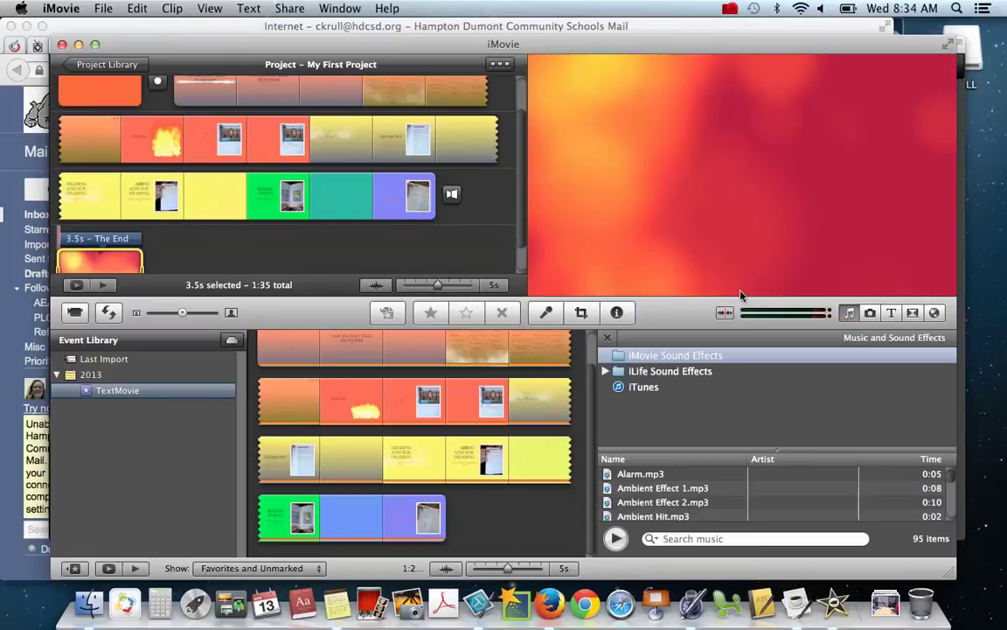
{"action": "left_click", "coordinate": [847, 313]}
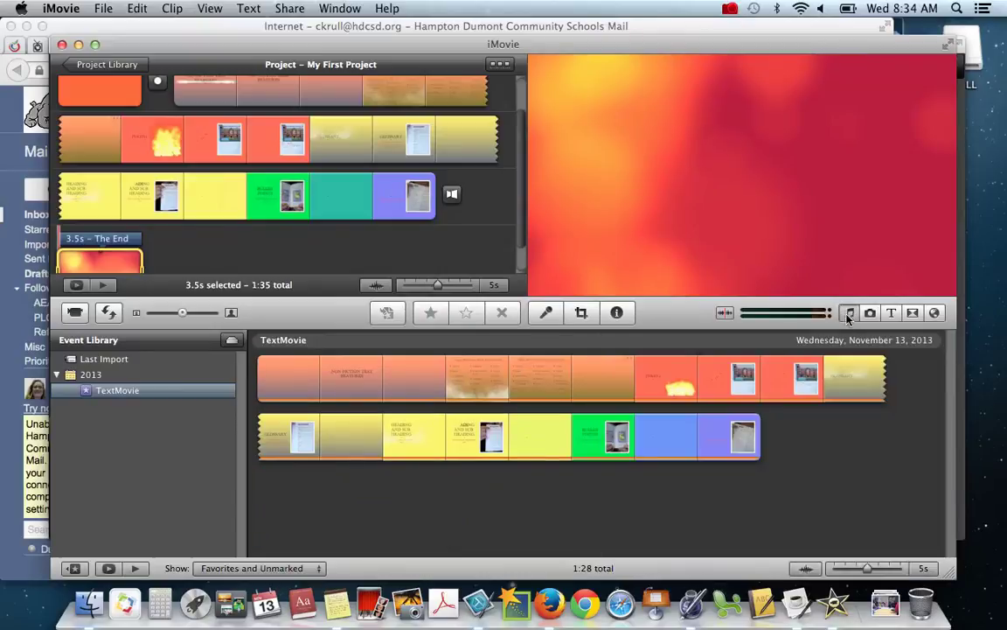
{"action": "left_click", "coordinate": [847, 313]}
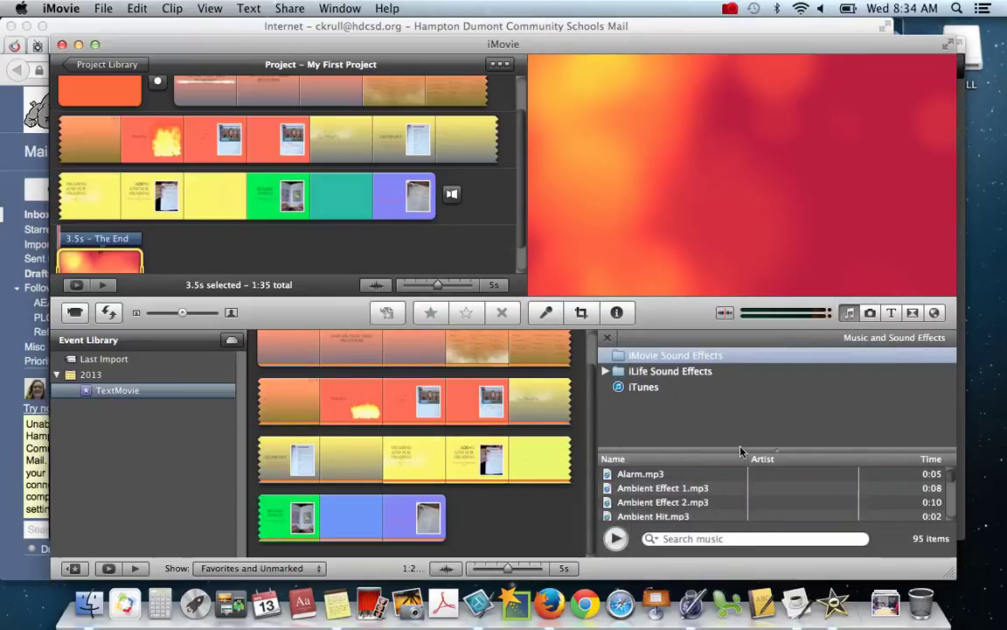
{"action": "scroll", "coordinate": [727, 501], "scroll_direction": "down", "scroll_amount": 1}
{"action": "scroll", "coordinate": [726, 501], "scroll_direction": "down", "scroll_amount": 2}
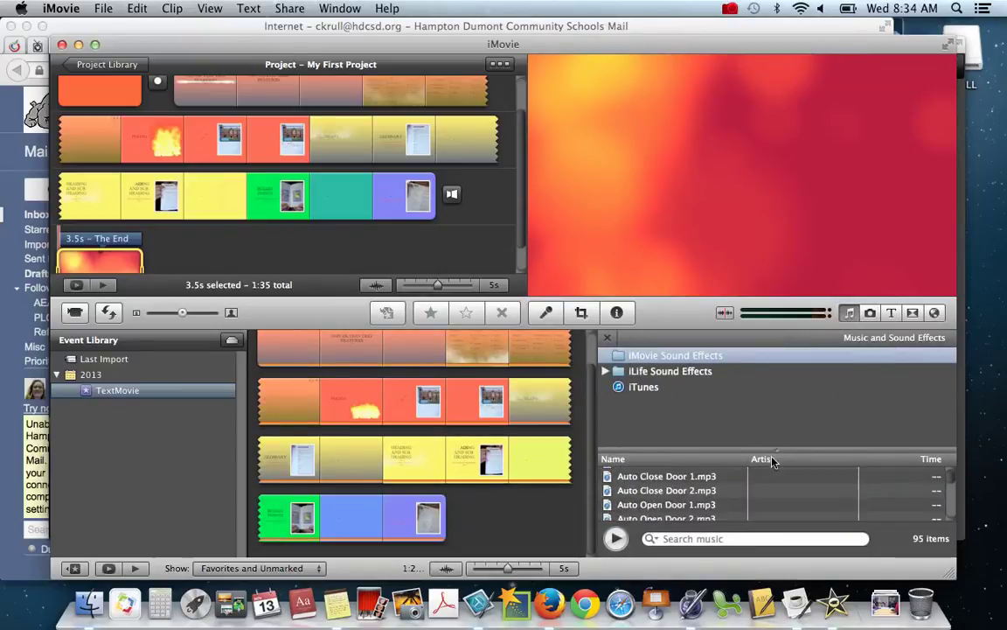
{"action": "left_click_drag", "start_coordinate": [773, 445], "coordinate": [752, 372]}
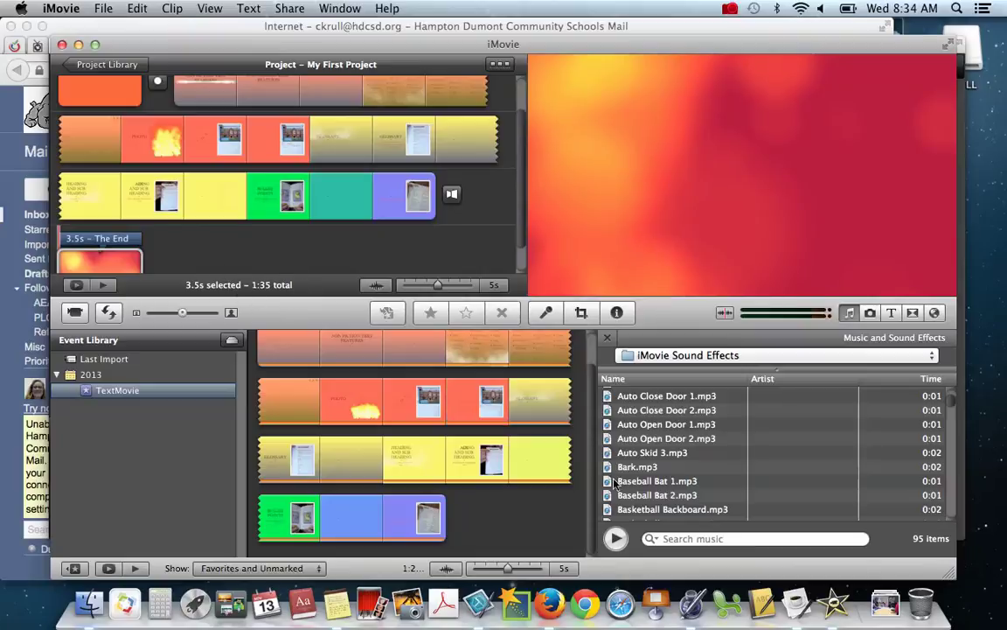
Step: Sort the iMovie sound effects by time, shortest first, and look through the sorted list
{"action": "scroll", "coordinate": [903, 416], "scroll_direction": "down", "scroll_amount": 8}
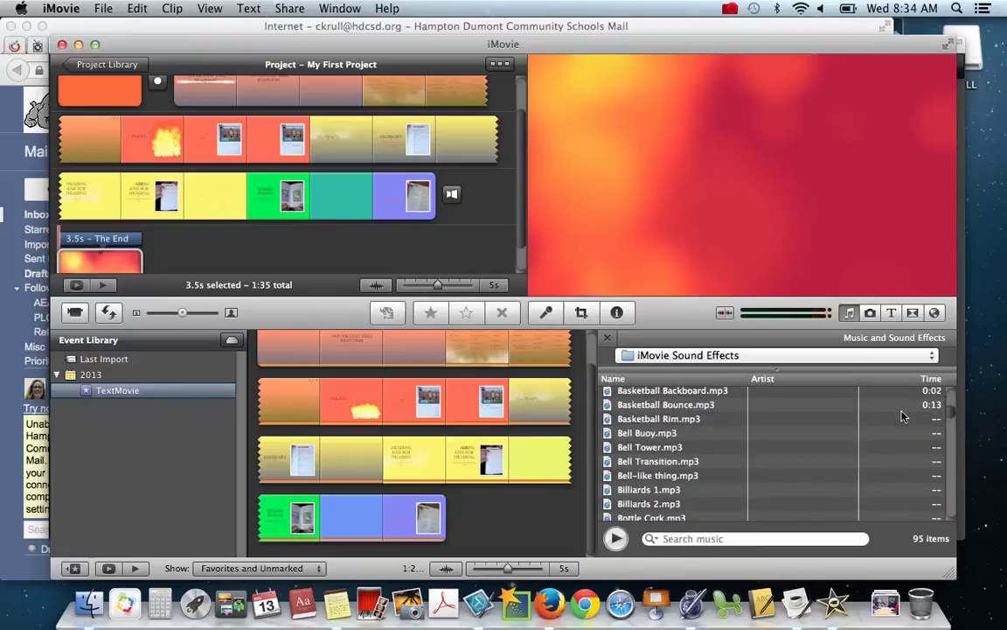
{"action": "scroll", "coordinate": [903, 417], "scroll_direction": "down", "scroll_amount": 10}
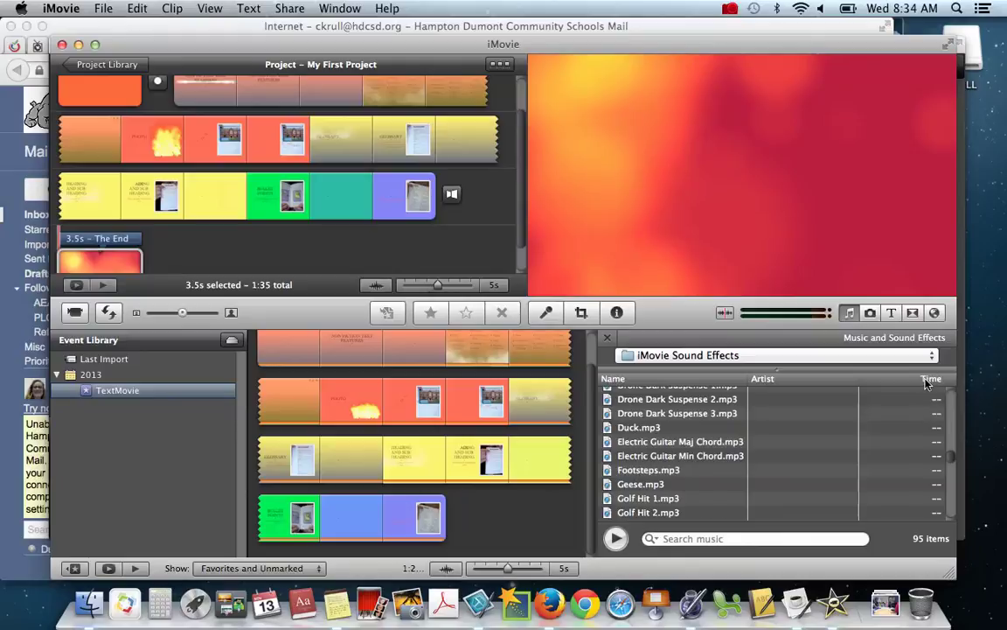
{"action": "left_click", "coordinate": [926, 381]}
{"action": "scroll", "coordinate": [906, 452], "scroll_direction": "down", "scroll_amount": 5}
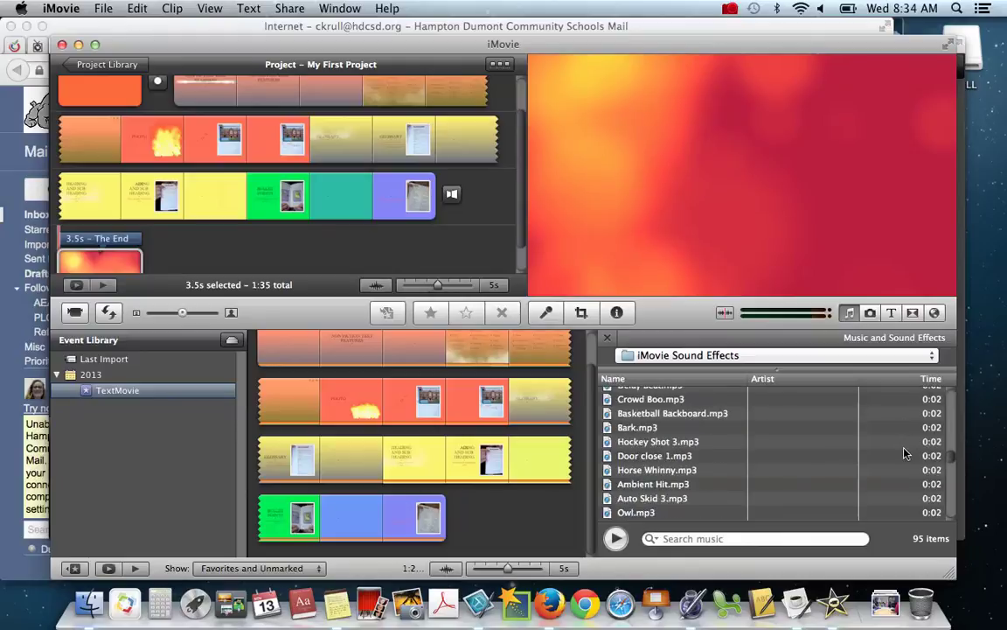
{"action": "scroll", "coordinate": [906, 453], "scroll_direction": "down", "scroll_amount": 5}
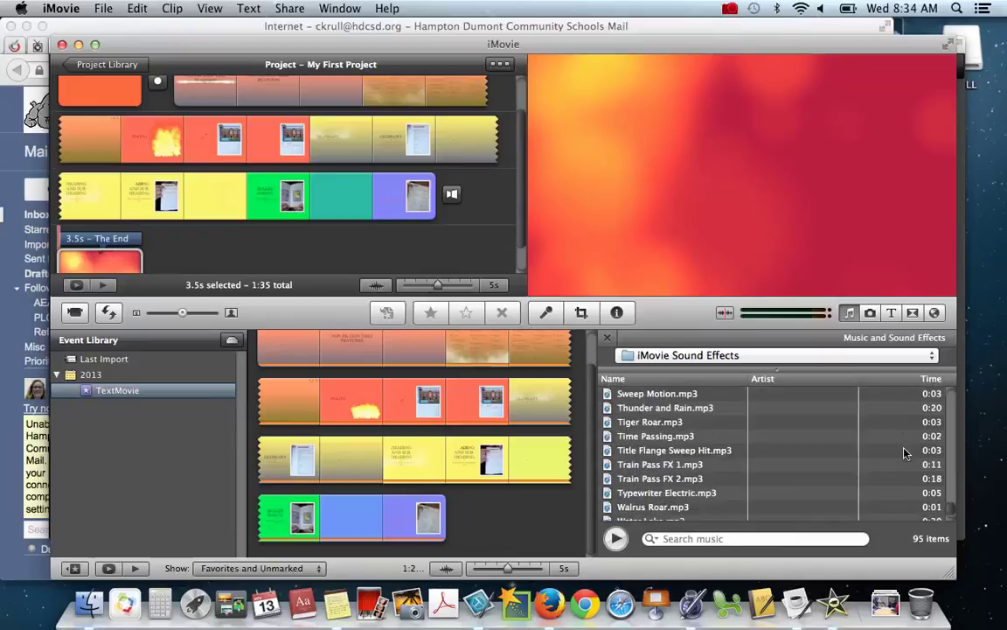
{"action": "left_click", "coordinate": [933, 380]}
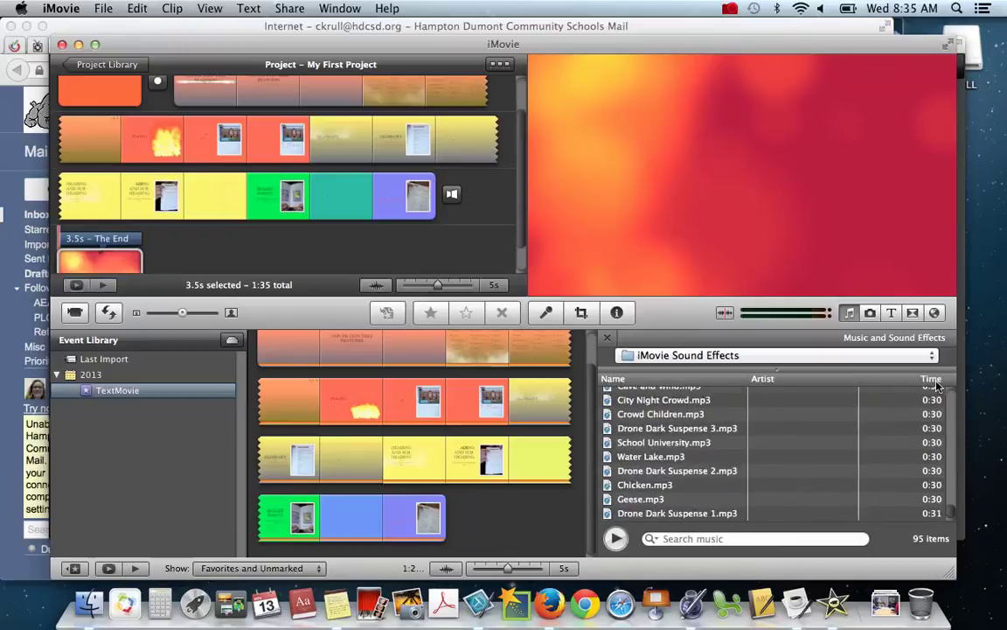
{"action": "scroll", "coordinate": [910, 471], "scroll_direction": "up", "scroll_amount": 15}
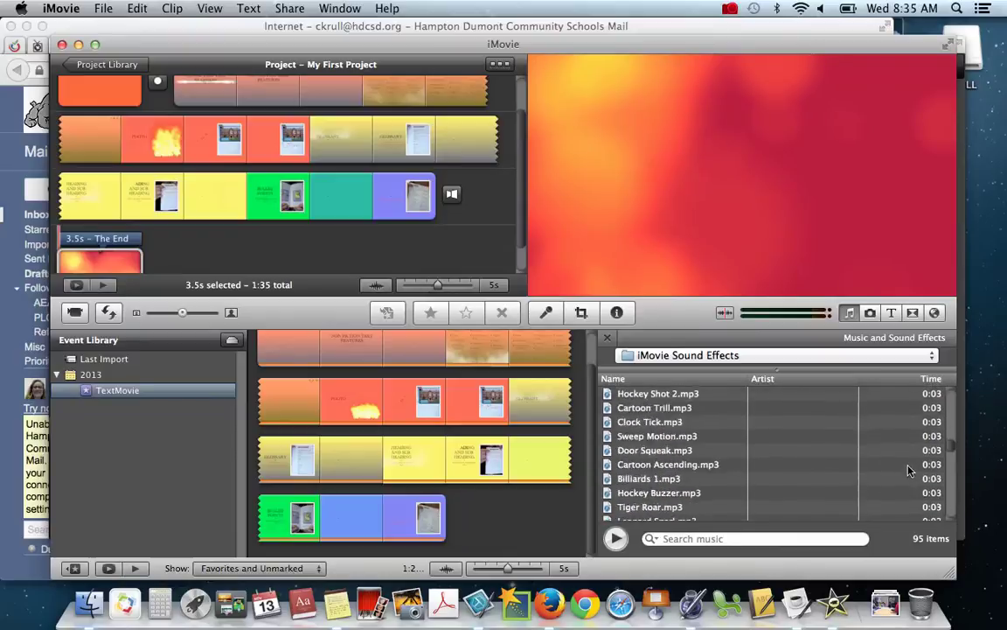
{"action": "scroll", "coordinate": [909, 470], "scroll_direction": "down", "scroll_amount": 12}
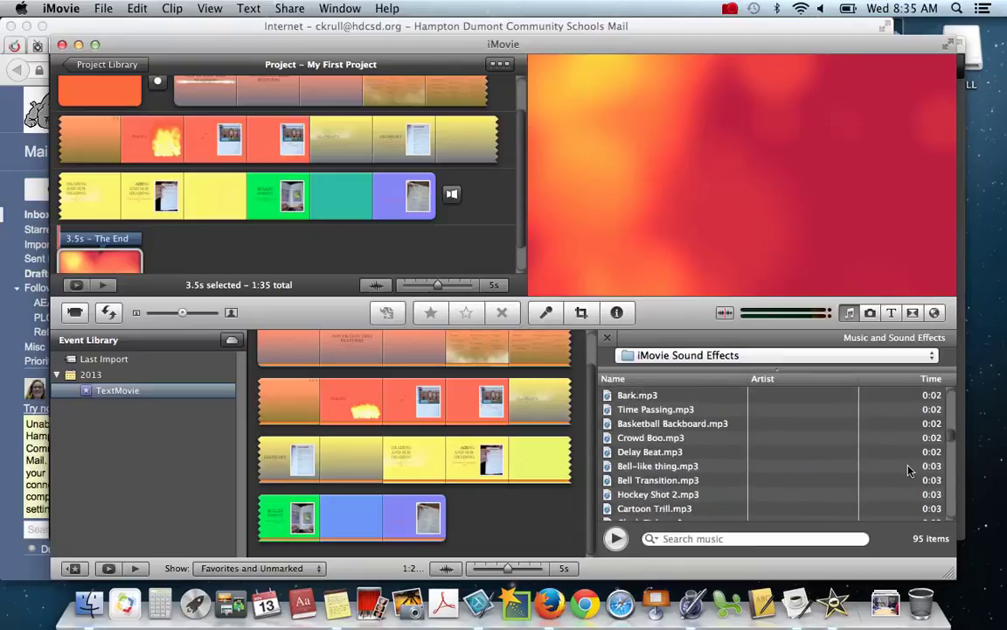
{"action": "scroll", "coordinate": [875, 470], "scroll_direction": "down", "scroll_amount": 10}
{"action": "scroll", "coordinate": [846, 468], "scroll_direction": "up", "scroll_amount": 8}
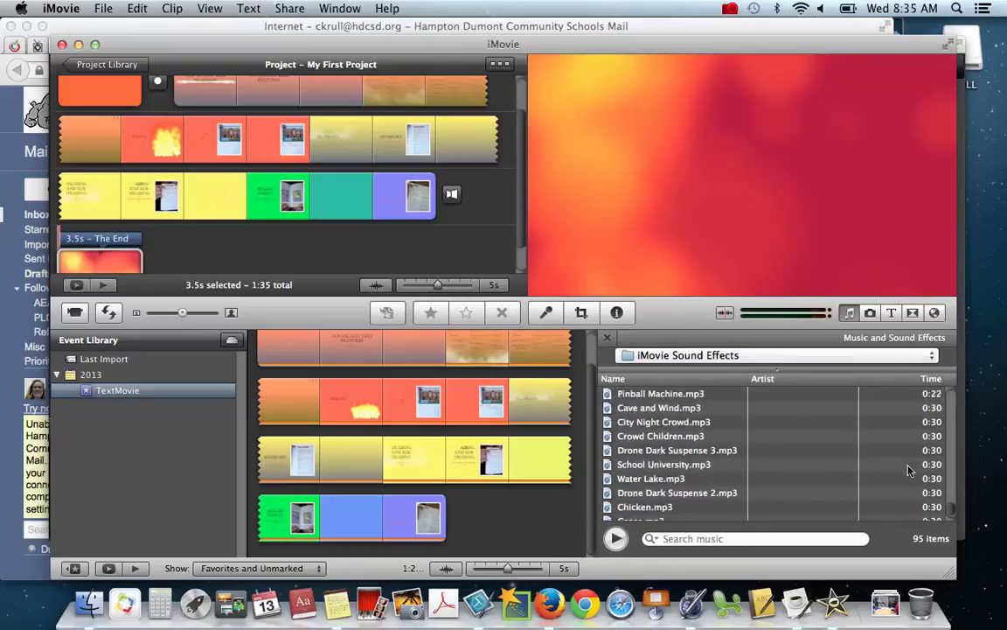
Step: Look through the iLife Sound Effects collection and return to the iMovie Sound Effects collection
{"action": "left_click", "coordinate": [829, 355]}
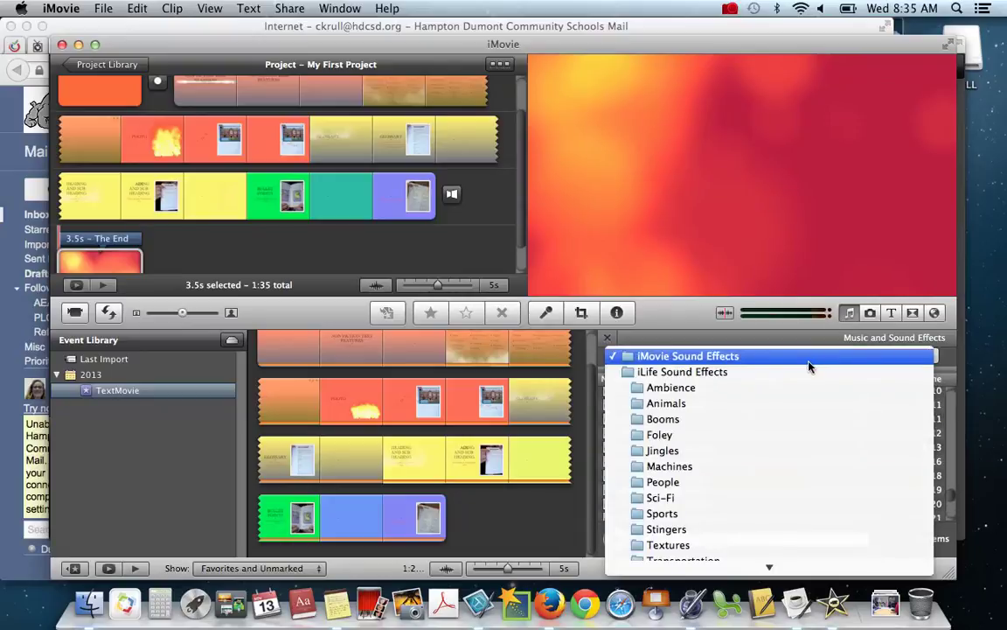
{"action": "left_click", "coordinate": [741, 371]}
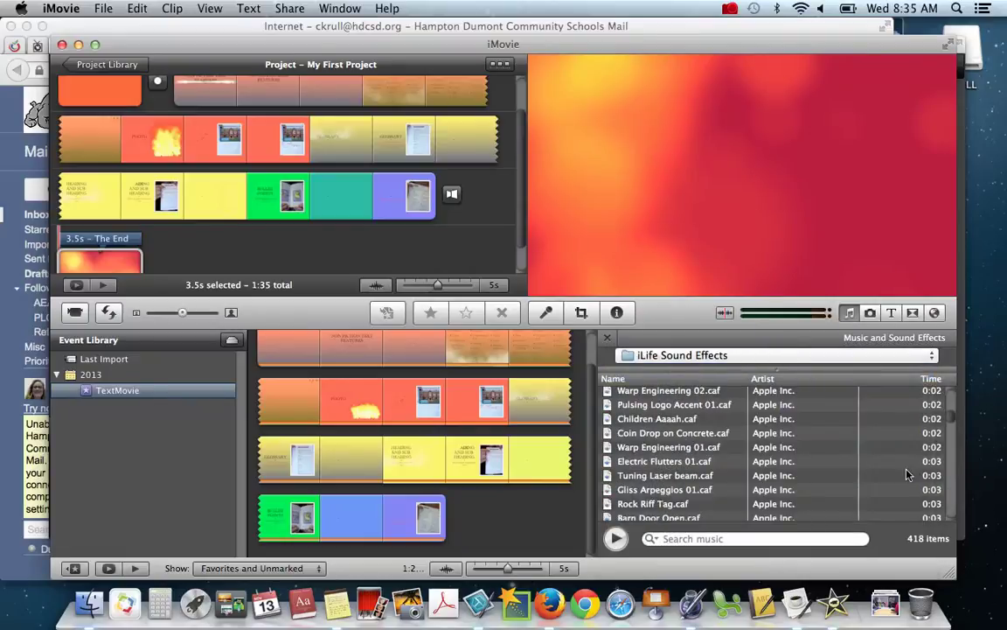
{"action": "scroll", "coordinate": [907, 474], "scroll_direction": "down", "scroll_amount": 10}
{"action": "scroll", "coordinate": [907, 475], "scroll_direction": "down", "scroll_amount": 20}
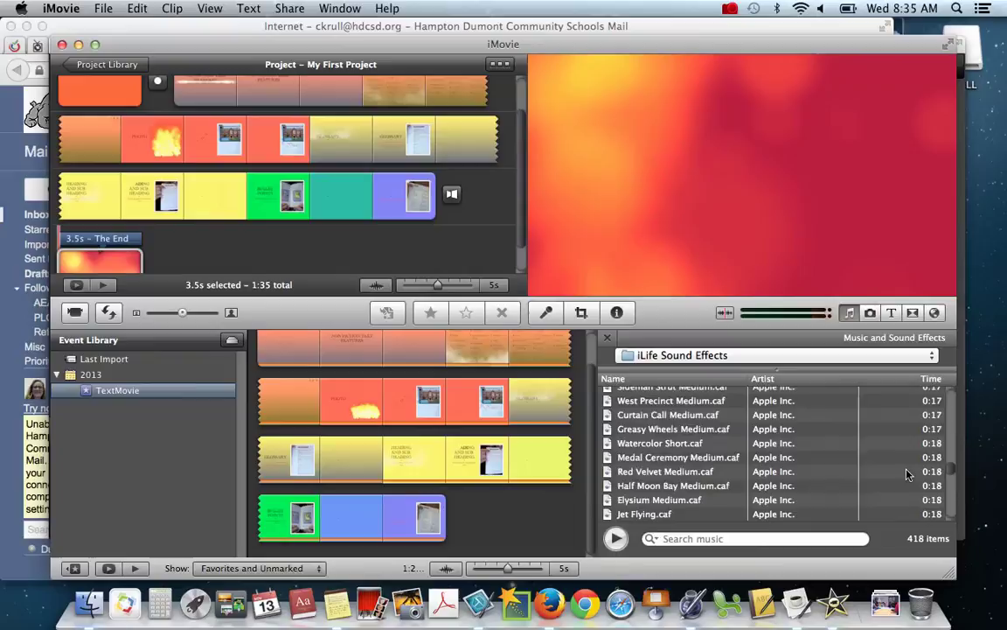
{"action": "left_click", "coordinate": [786, 357]}
{"action": "left_click", "coordinate": [771, 342]}
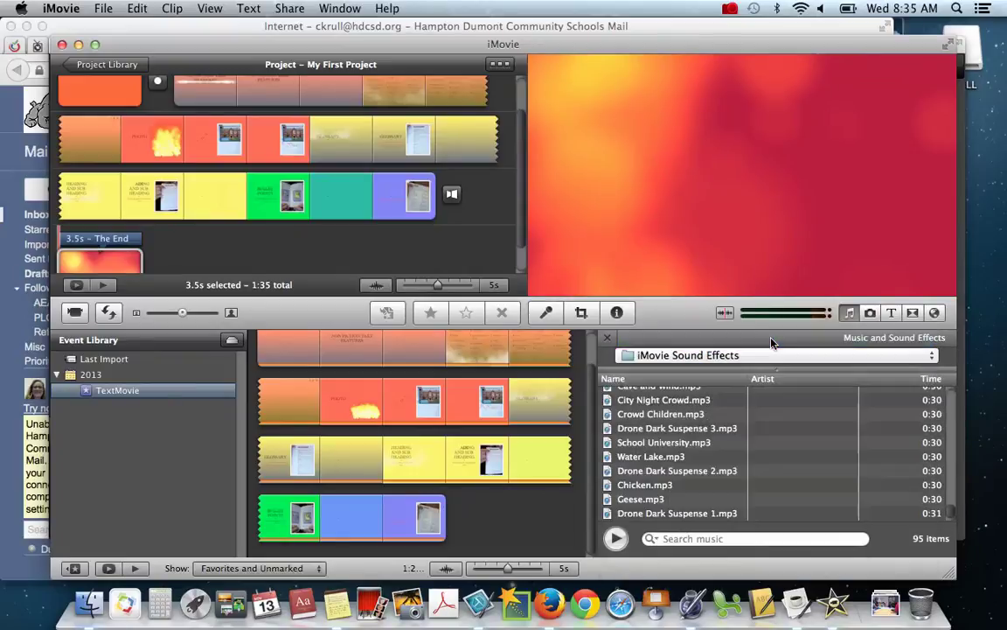
Step: Switch the sound browser to iLife Sound Effects and look through the longest tracks in the list
{"action": "left_click", "coordinate": [697, 357]}
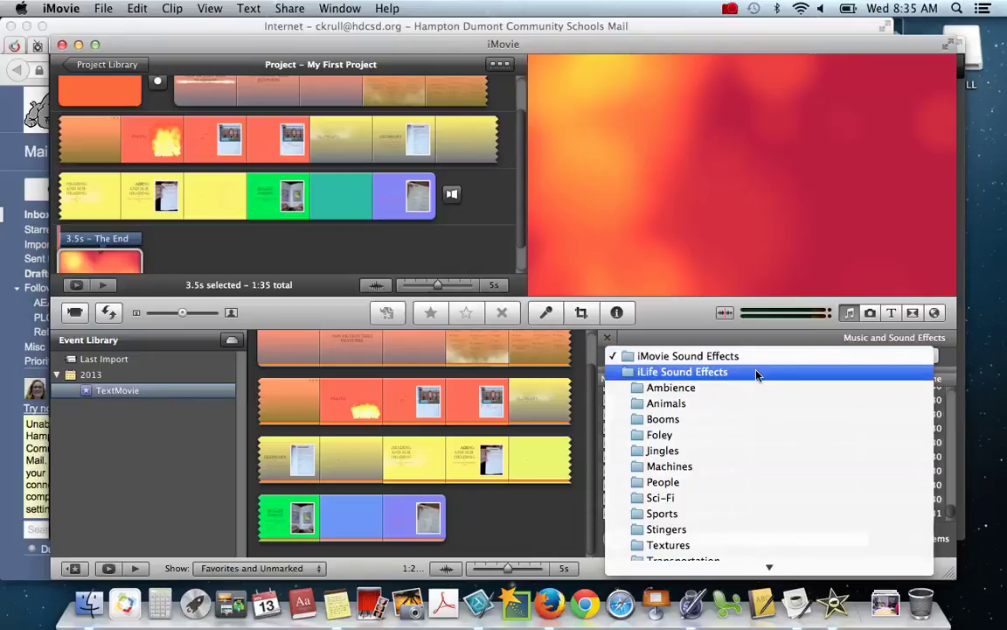
{"action": "left_click", "coordinate": [758, 375]}
{"action": "scroll", "coordinate": [881, 495], "scroll_direction": "down", "scroll_amount": 15}
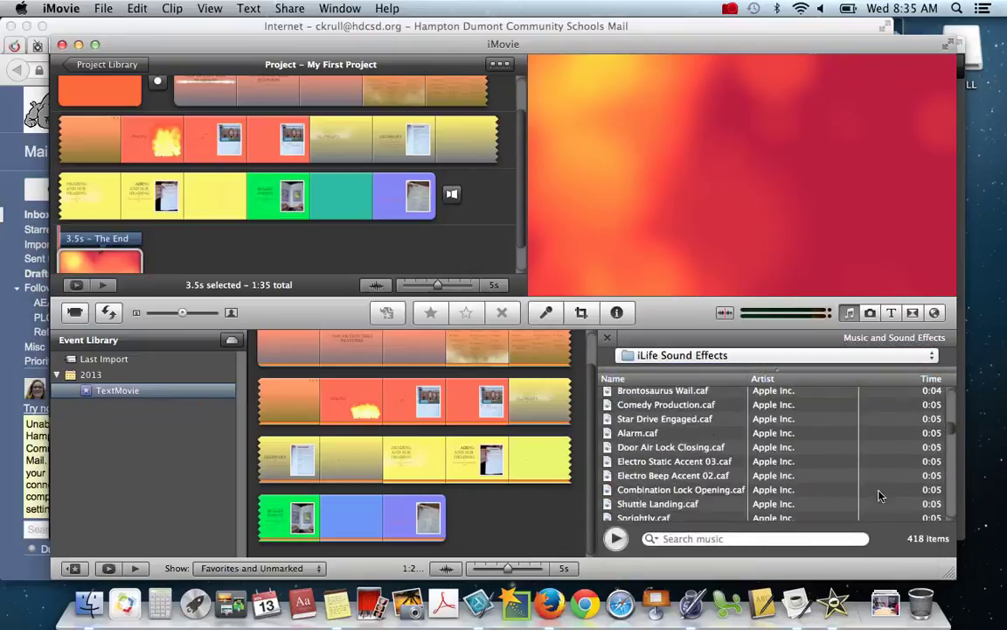
{"action": "scroll", "coordinate": [880, 496], "scroll_direction": "down", "scroll_amount": 20}
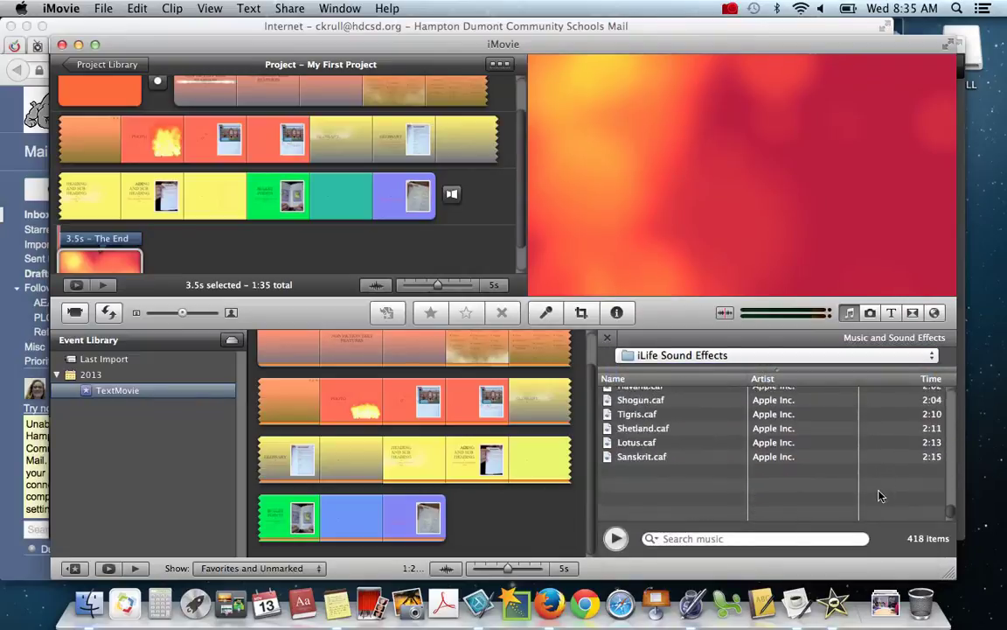
{"action": "scroll", "coordinate": [892, 417], "scroll_direction": "up", "scroll_amount": 3}
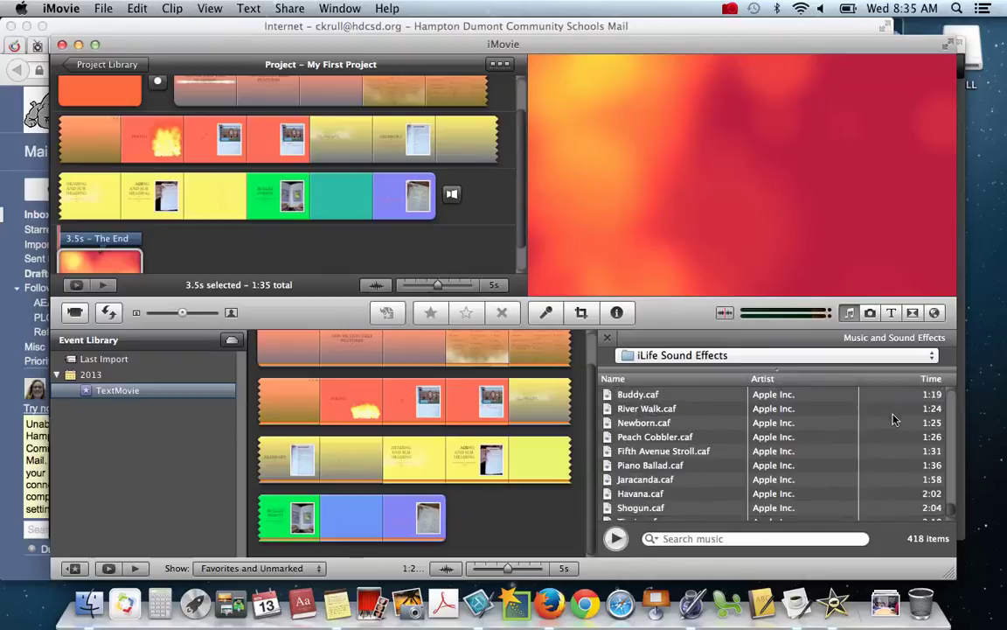
{"action": "scroll", "coordinate": [893, 419], "scroll_direction": "up", "scroll_amount": 5}
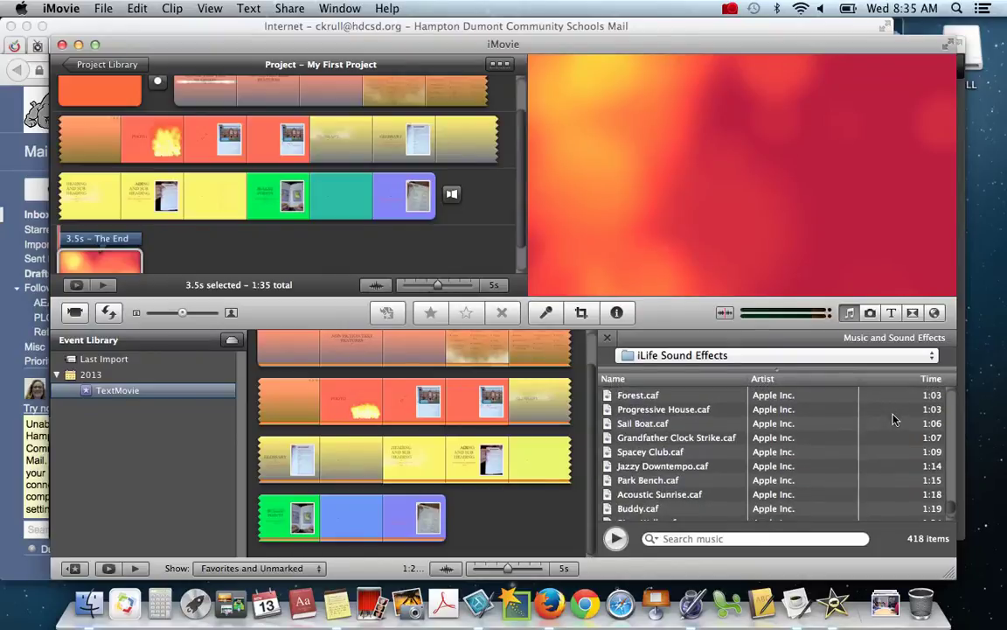
{"action": "scroll", "coordinate": [892, 419], "scroll_direction": "down", "scroll_amount": 6}
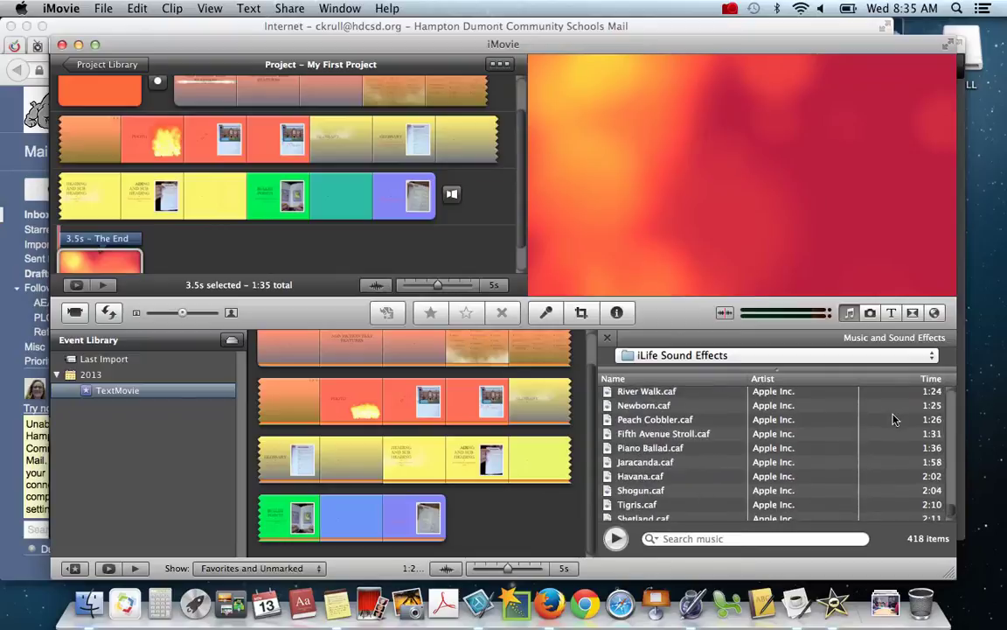
{"action": "scroll", "coordinate": [893, 418], "scroll_direction": "up", "scroll_amount": 2}
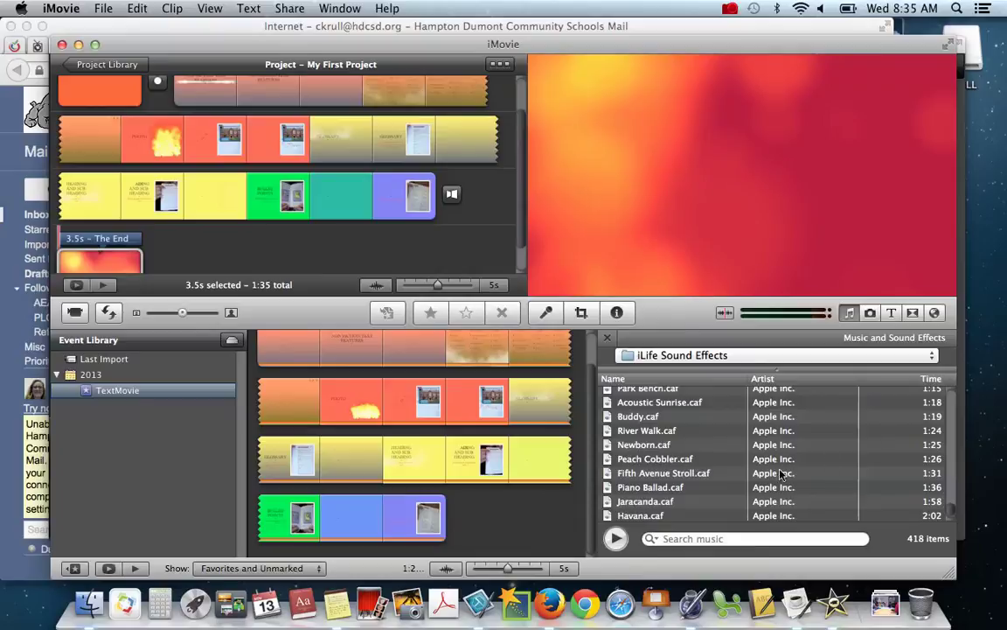
Step: Preview the Peach Cobbler.caf track with the system volume raised, and stop the playback
{"action": "left_click", "coordinate": [637, 460]}
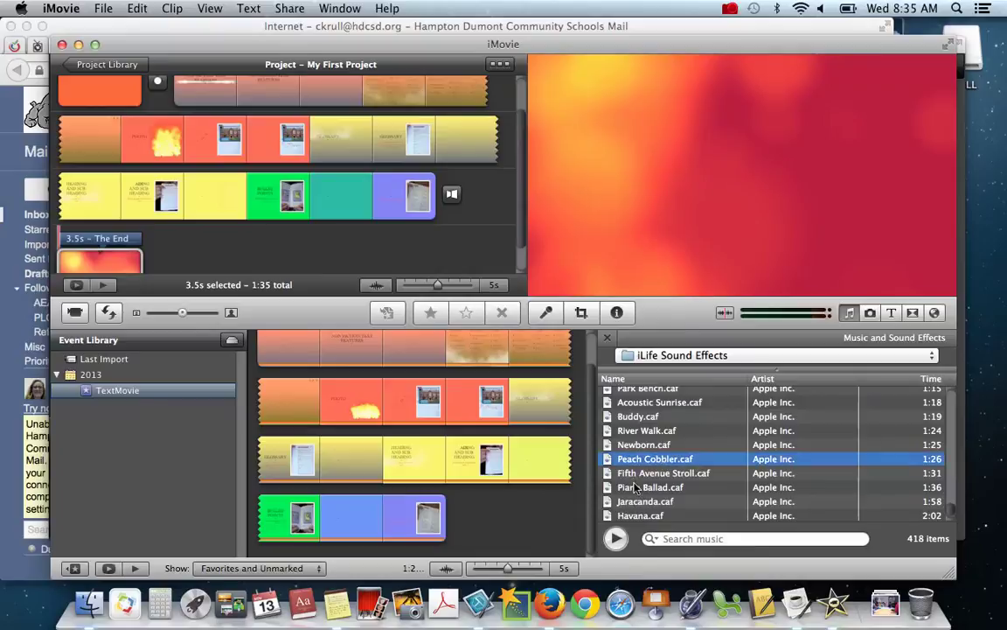
{"action": "left_click", "coordinate": [614, 539]}
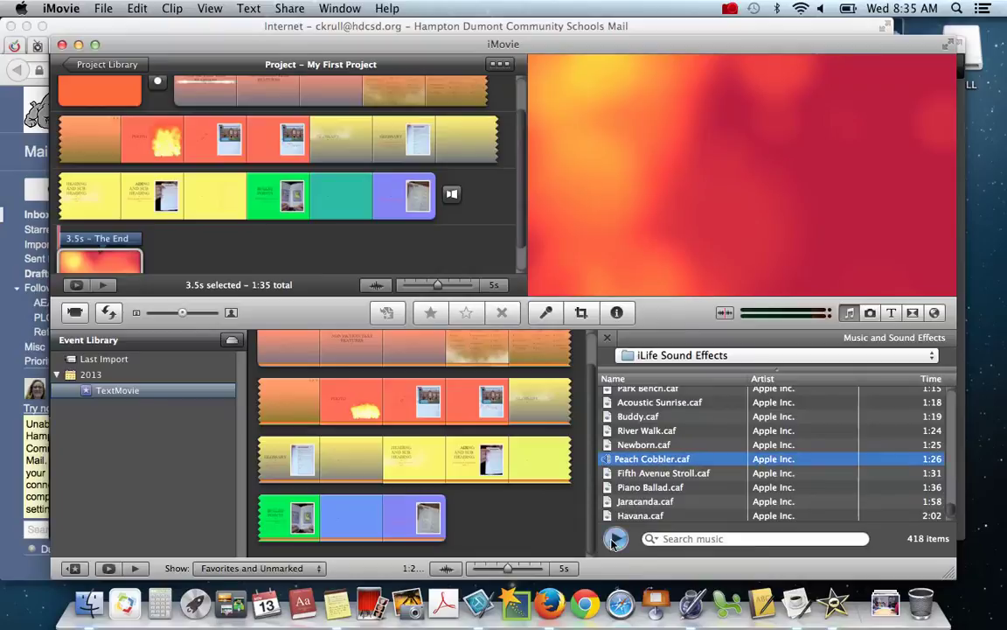
{"action": "key", "text": "XF86AudioRaiseVolume"}
{"action": "left_click", "coordinate": [615, 540]}
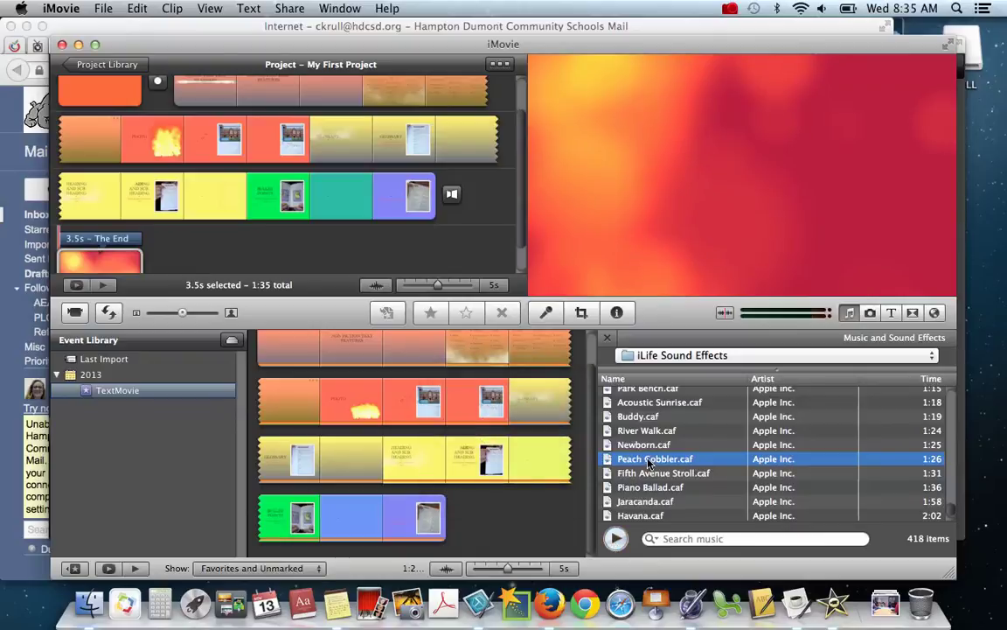
Step: Add Peach Cobbler.caf to the project as background music and check how far it extends across the clips
{"action": "left_click_drag", "start_coordinate": [636, 458], "coordinate": [199, 243]}
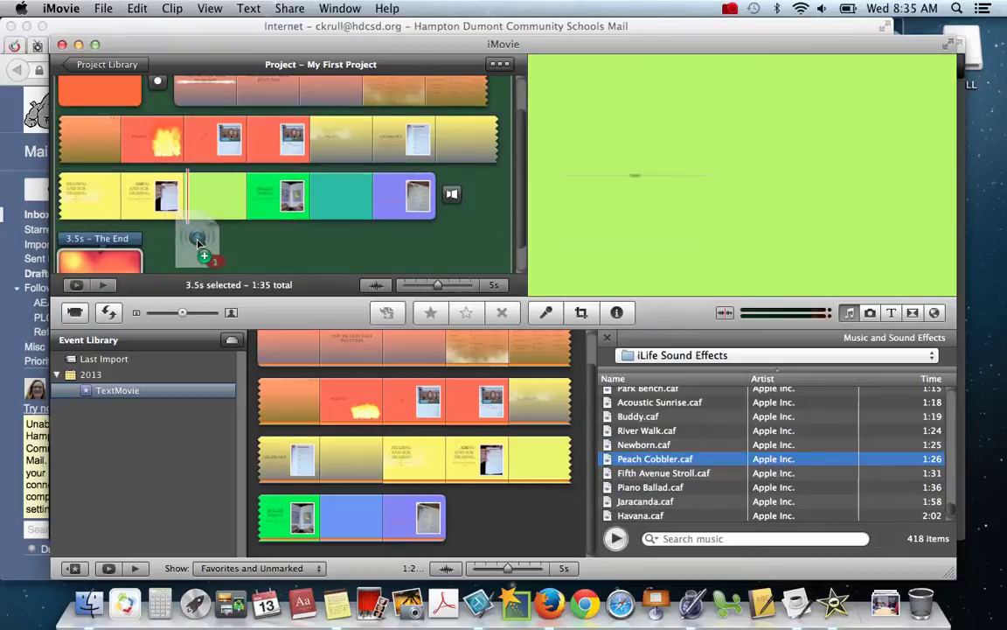
{"action": "left_click_drag", "start_coordinate": [198, 243], "coordinate": [217, 236]}
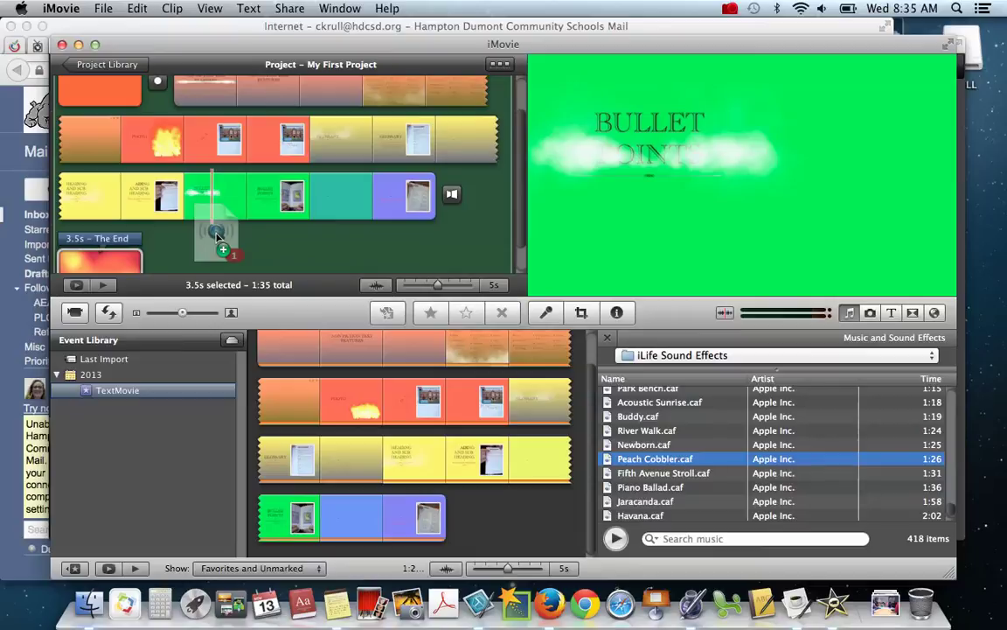
{"action": "left_click_drag", "start_coordinate": [218, 236], "coordinate": [217, 237]}
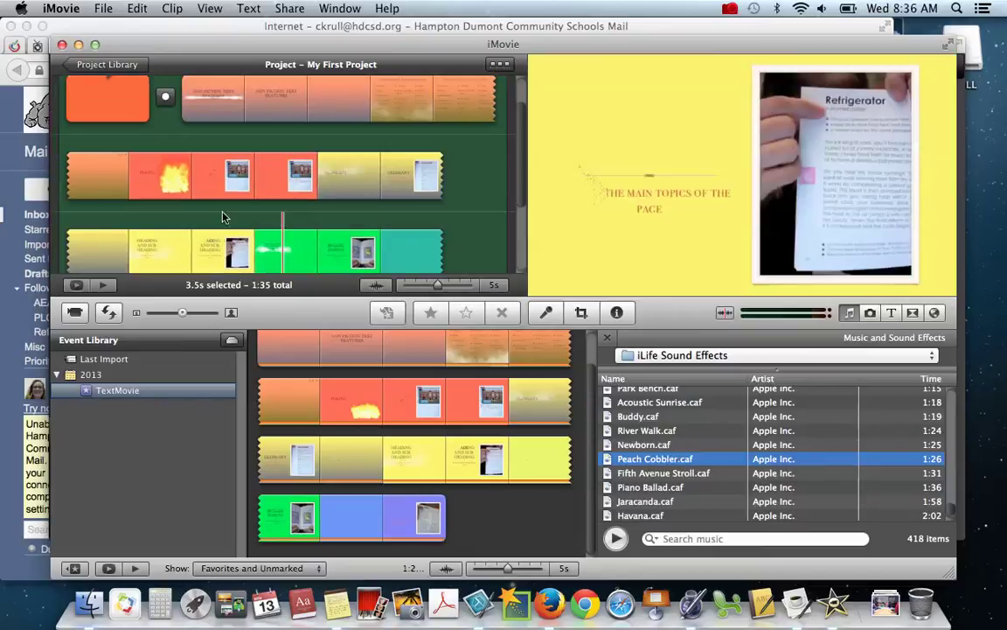
{"action": "scroll", "coordinate": [465, 163], "scroll_direction": "up", "scroll_amount": 2}
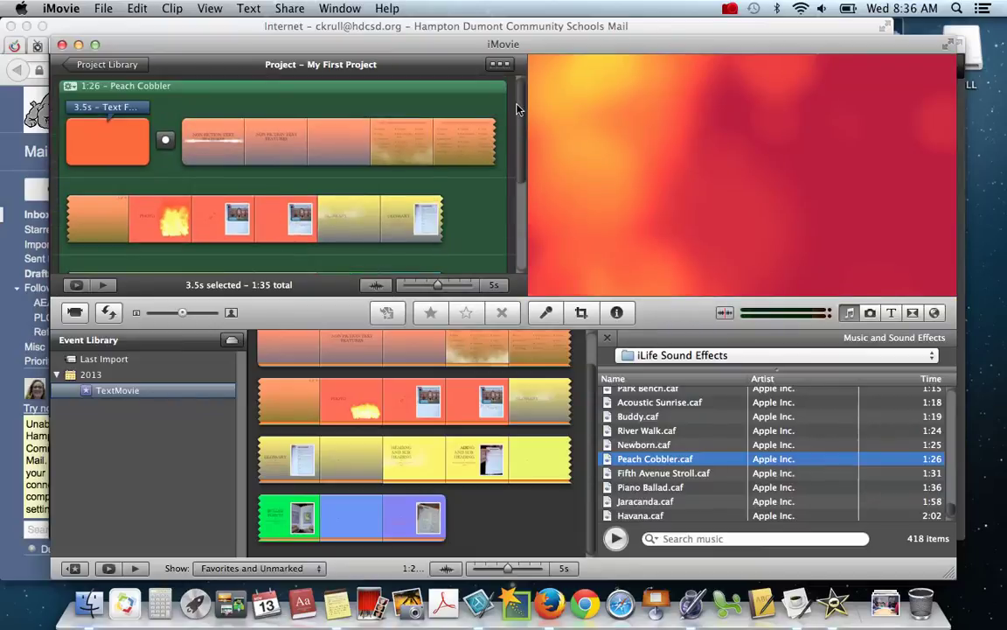
{"action": "scroll", "coordinate": [512, 219], "scroll_direction": "down", "scroll_amount": 5}
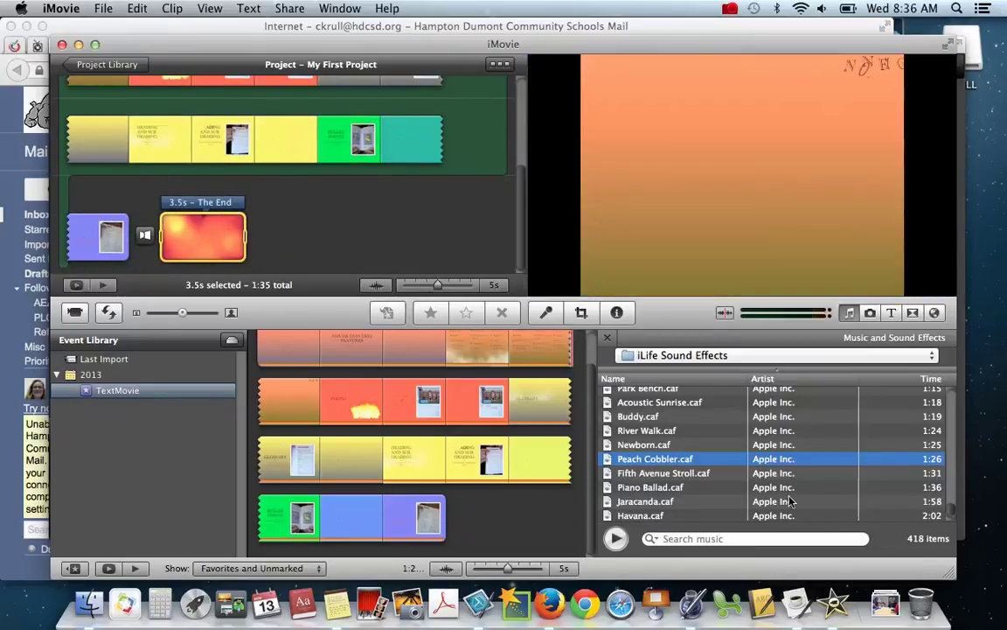
Step: Look through the shortest iLife sound effects and preview Rock Riff Tag.caf
{"action": "scroll", "coordinate": [831, 438], "scroll_direction": "up", "scroll_amount": 15}
{"action": "scroll", "coordinate": [832, 438], "scroll_direction": "up", "scroll_amount": 15}
{"action": "scroll", "coordinate": [831, 438], "scroll_direction": "up", "scroll_amount": 8}
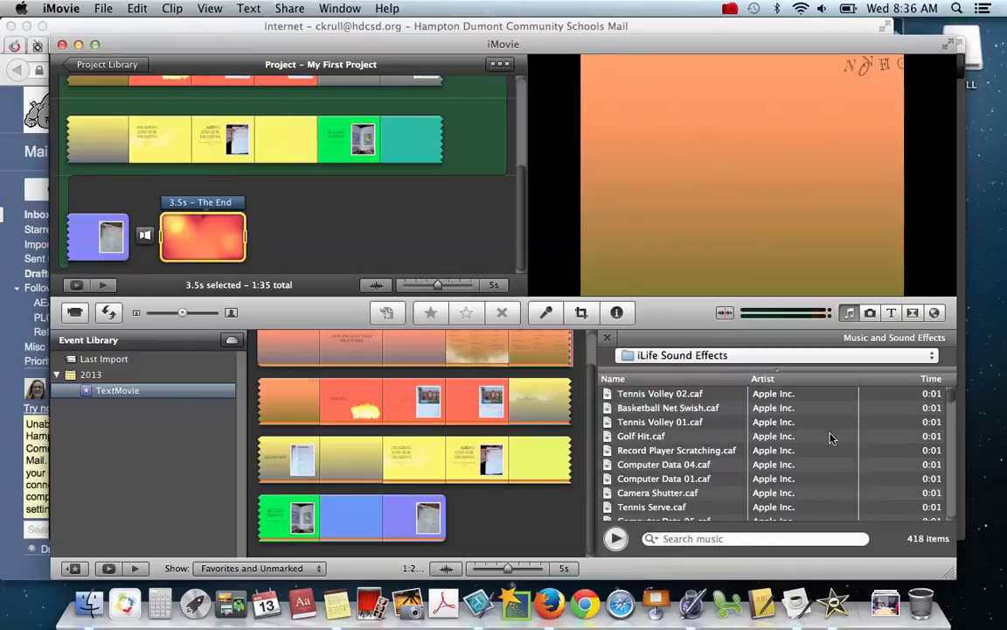
{"action": "scroll", "coordinate": [832, 438], "scroll_direction": "down", "scroll_amount": 3}
{"action": "scroll", "coordinate": [831, 438], "scroll_direction": "down", "scroll_amount": 12}
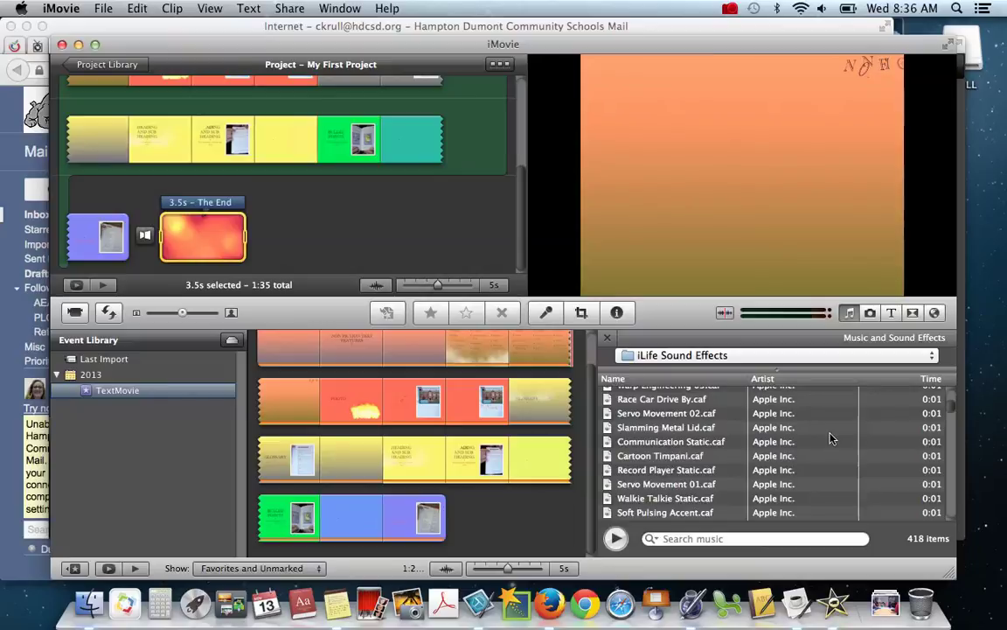
{"action": "scroll", "coordinate": [831, 438], "scroll_direction": "down", "scroll_amount": 10}
{"action": "scroll", "coordinate": [831, 438], "scroll_direction": "down", "scroll_amount": 4}
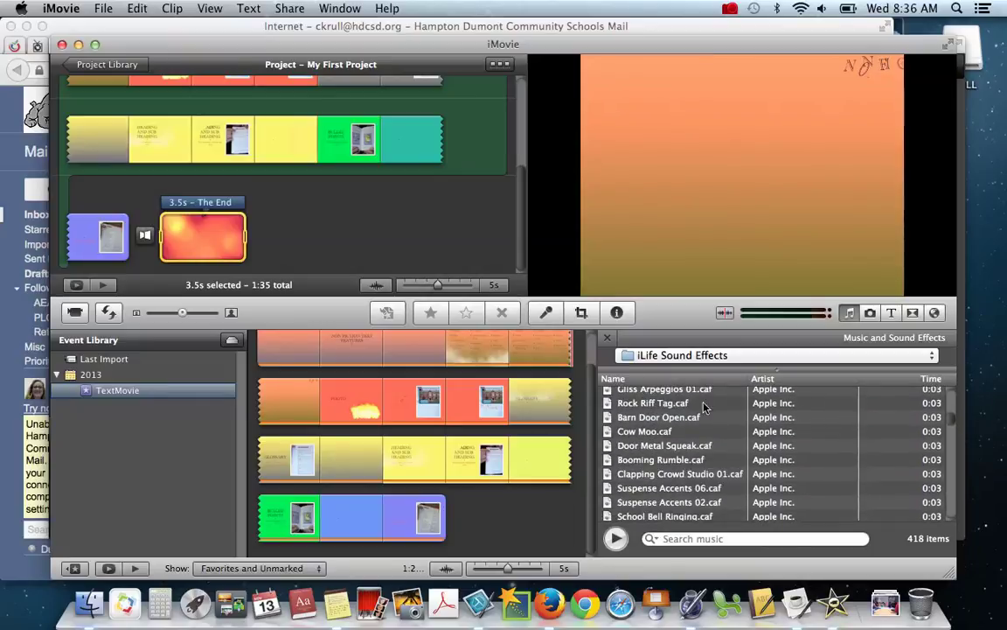
{"action": "left_click", "coordinate": [652, 418]}
{"action": "left_click", "coordinate": [654, 407]}
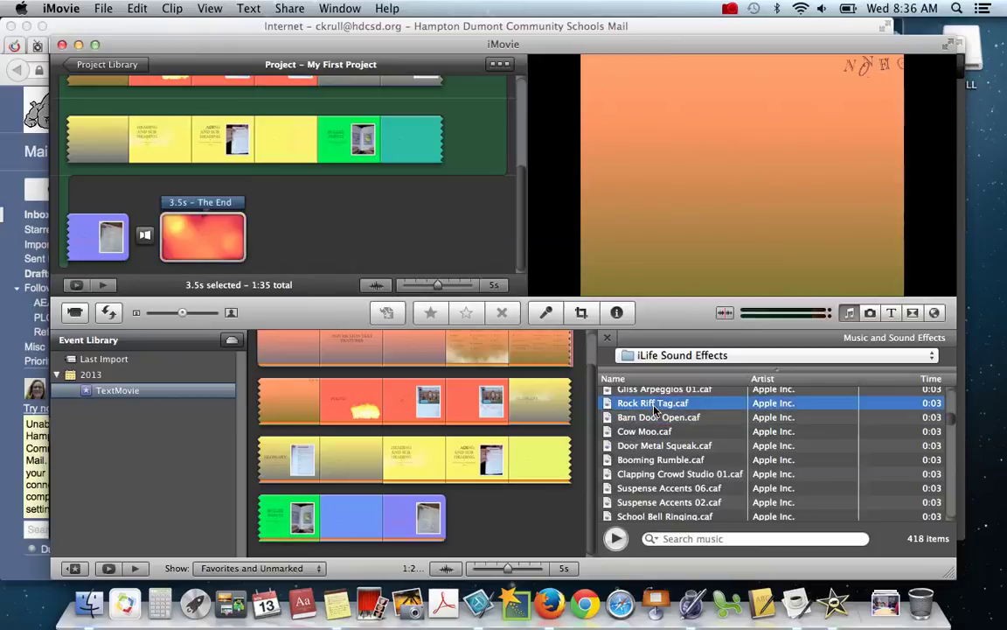
{"action": "left_click", "coordinate": [615, 538]}
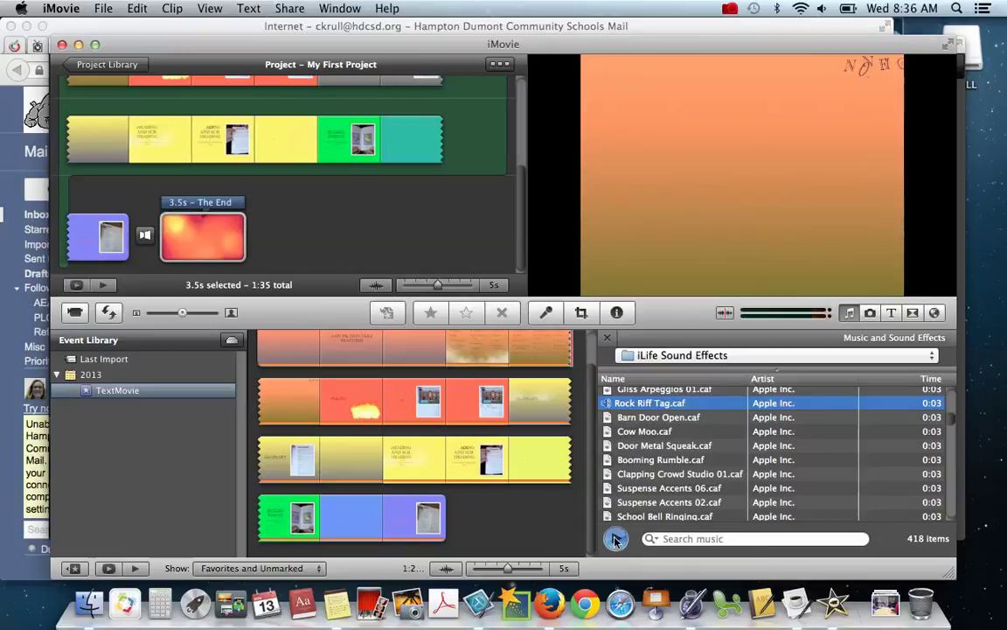
Step: Preview the Booming Rumble.caf and Suspense Accents 06.caf sound effects
{"action": "key", "text": "Down"}
{"action": "key", "text": "Down"}
{"action": "key", "text": "Down"}
{"action": "key", "text": "Down"}
{"action": "left_click", "coordinate": [615, 539]}
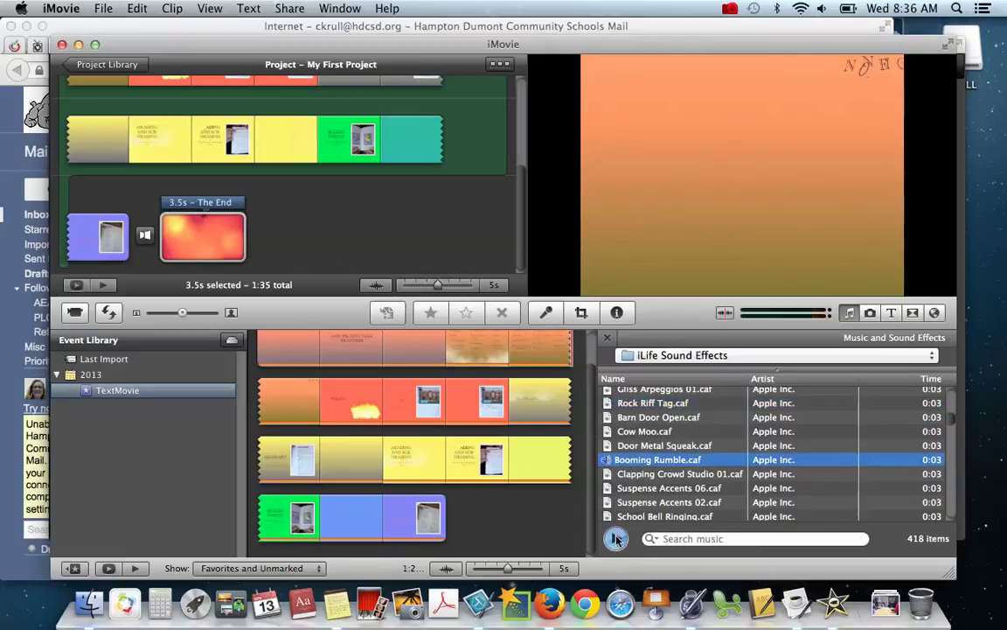
{"action": "key", "text": "Down"}
{"action": "key", "text": "Down"}
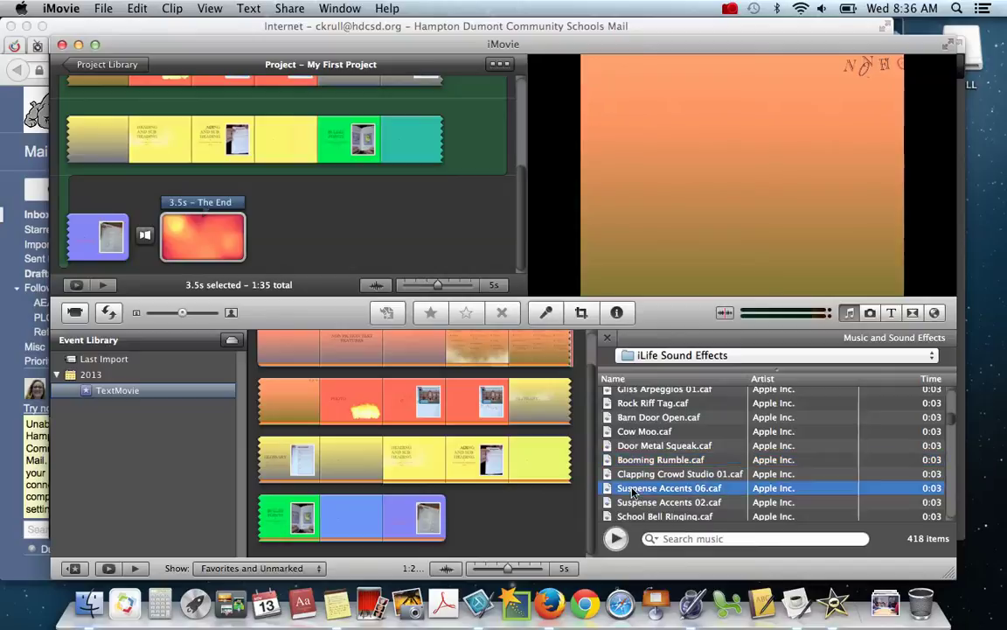
{"action": "left_click", "coordinate": [615, 539]}
Step: Add Suspense Accents 06.caf three times as background audio after the Peach Cobbler music, at the end of the project
{"action": "left_click_drag", "start_coordinate": [538, 433], "coordinate": [304, 227]}
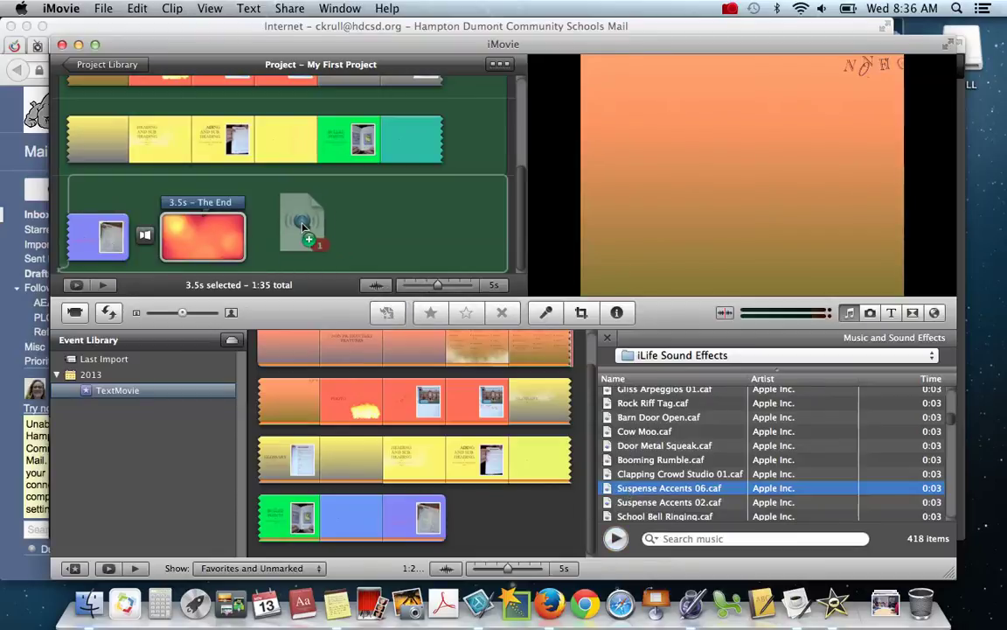
{"action": "left_click_drag", "start_coordinate": [303, 226], "coordinate": [302, 228]}
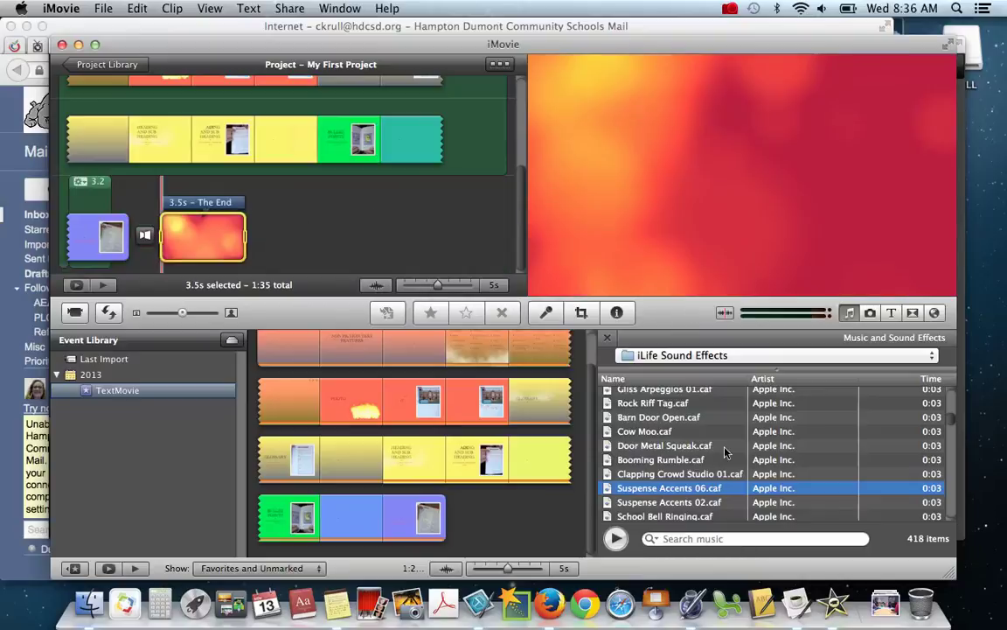
{"action": "left_click_drag", "start_coordinate": [673, 490], "coordinate": [296, 230]}
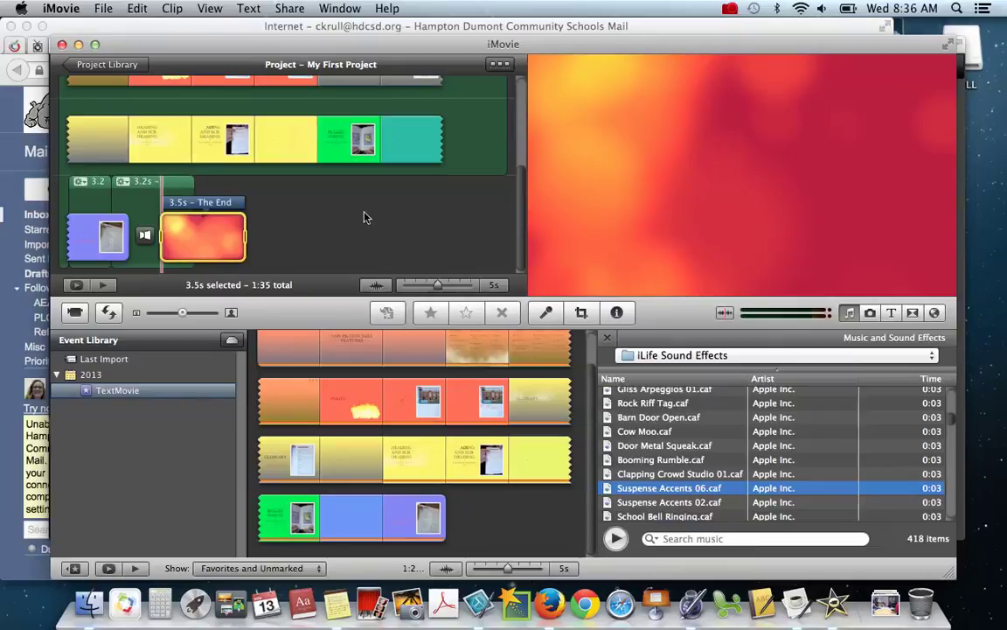
{"action": "left_click_drag", "start_coordinate": [652, 494], "coordinate": [295, 242]}
Step: Play back the project from its opening title to review the added audio
{"action": "scroll", "coordinate": [296, 241], "scroll_direction": "up", "scroll_amount": 10}
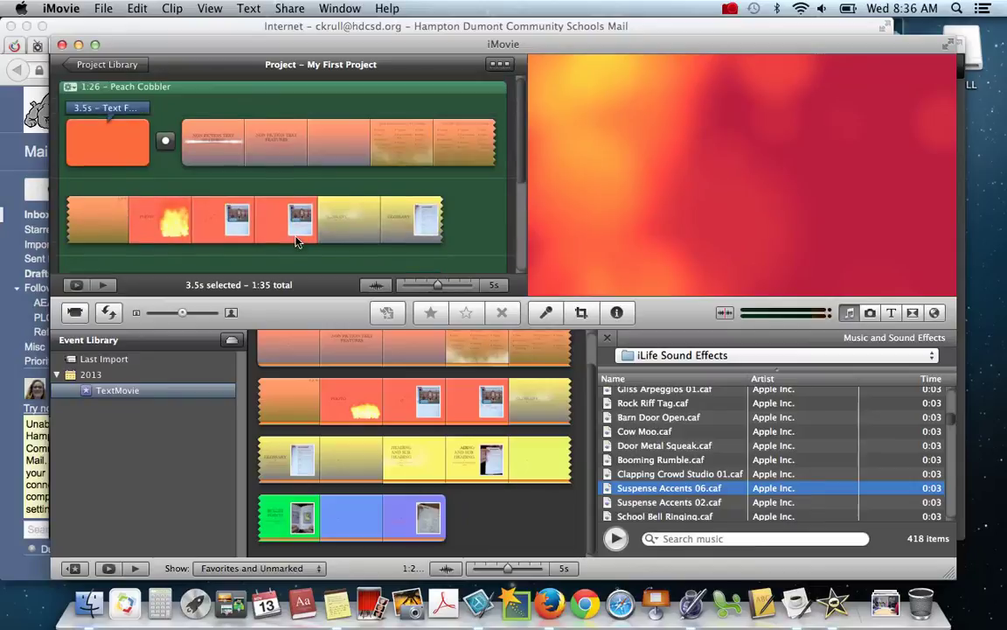
{"action": "left_click", "coordinate": [57, 129]}
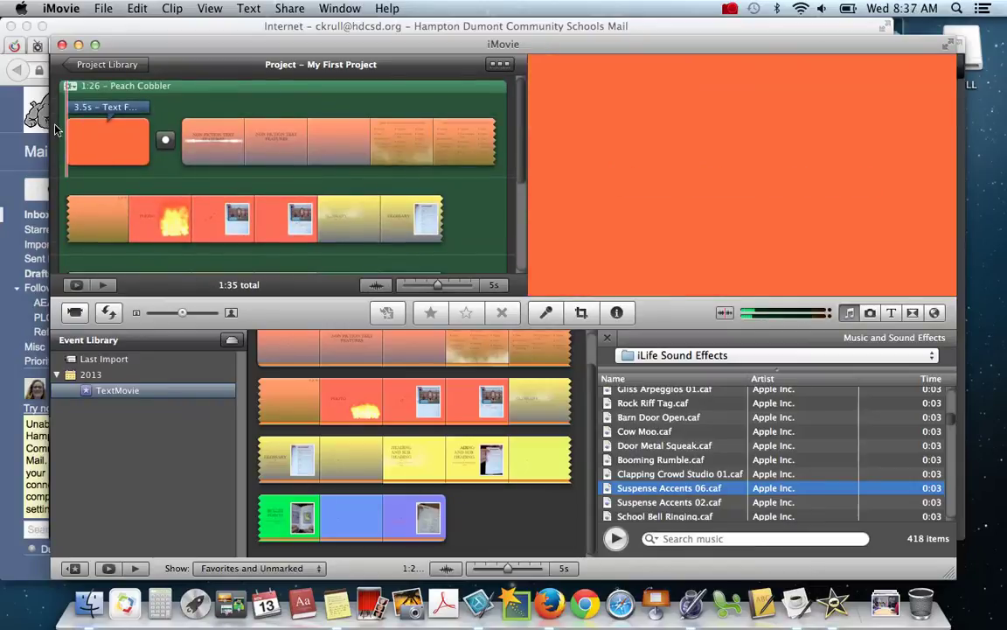
{"action": "left_click", "coordinate": [73, 287]}
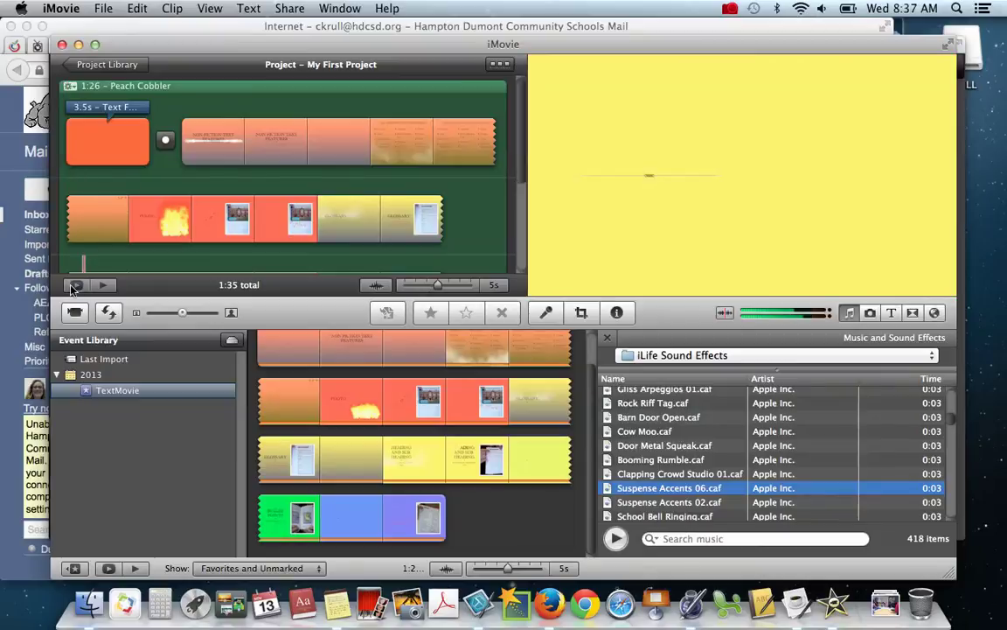